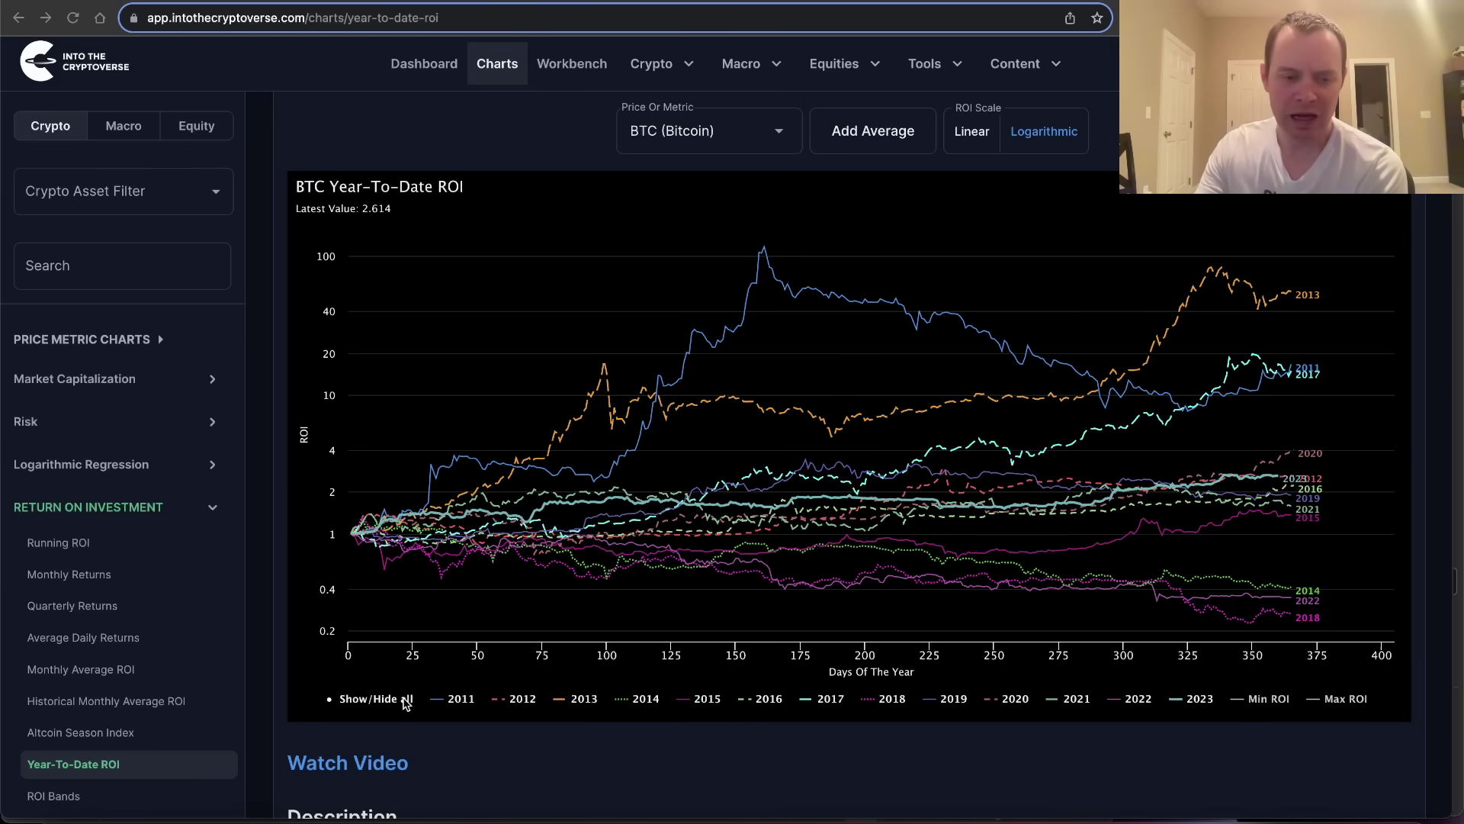
# Step: Limit the BTC Year-To-Date ROI chart to the 2015, 2019 and 2023 series
pyautogui.click(709, 702)
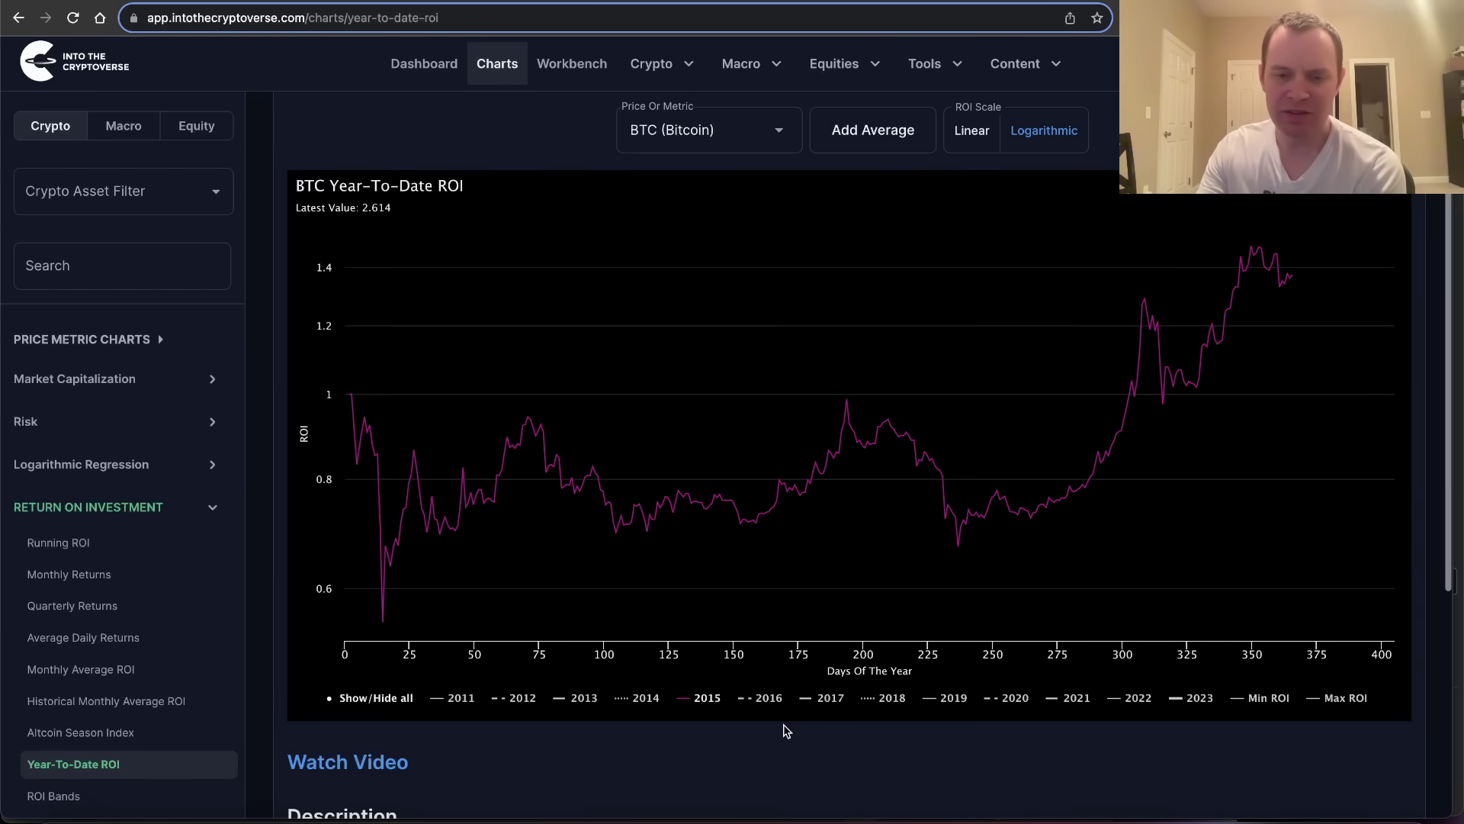
pyautogui.click(955, 700)
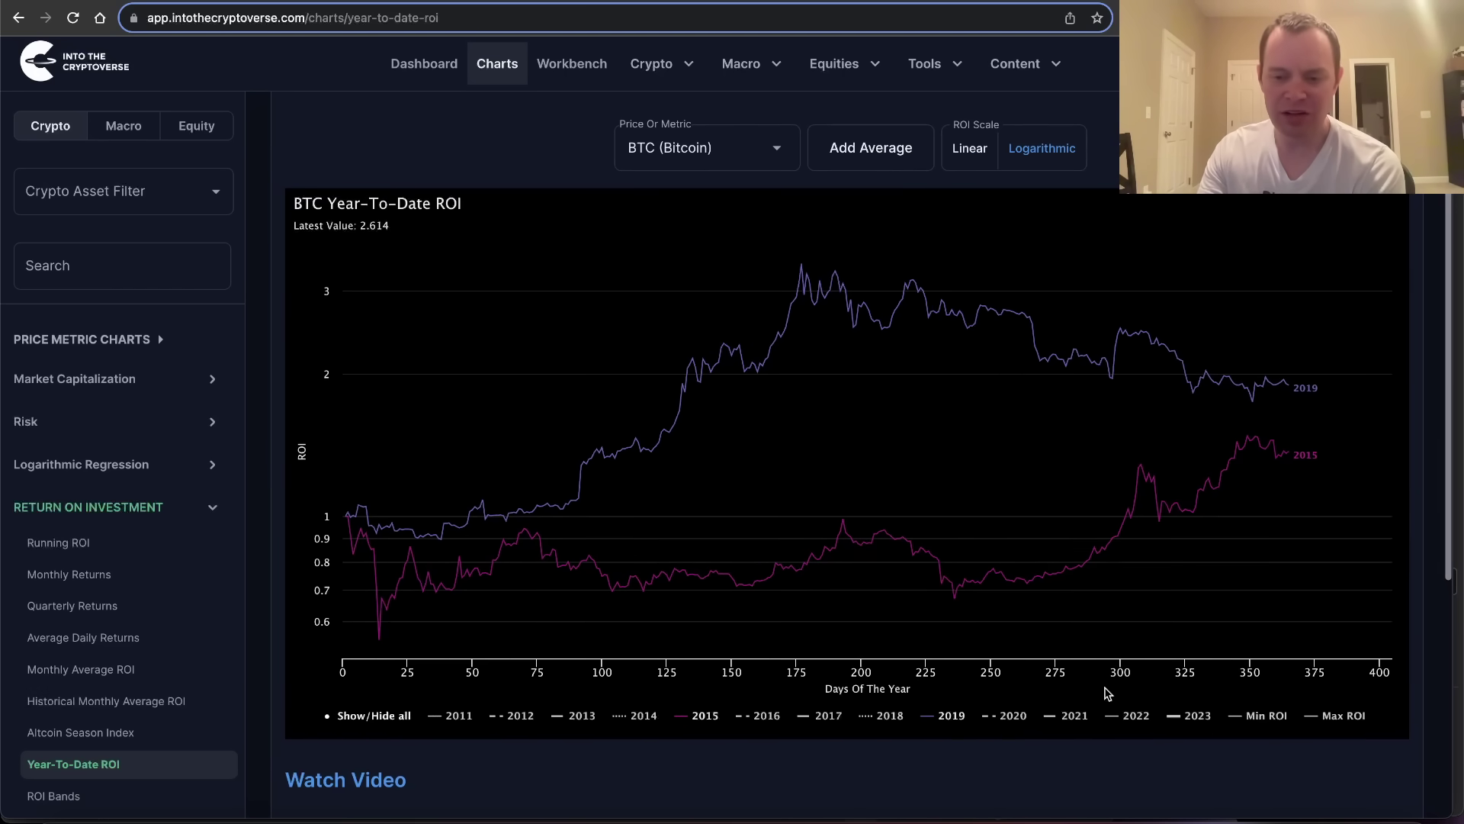
pyautogui.click(1195, 716)
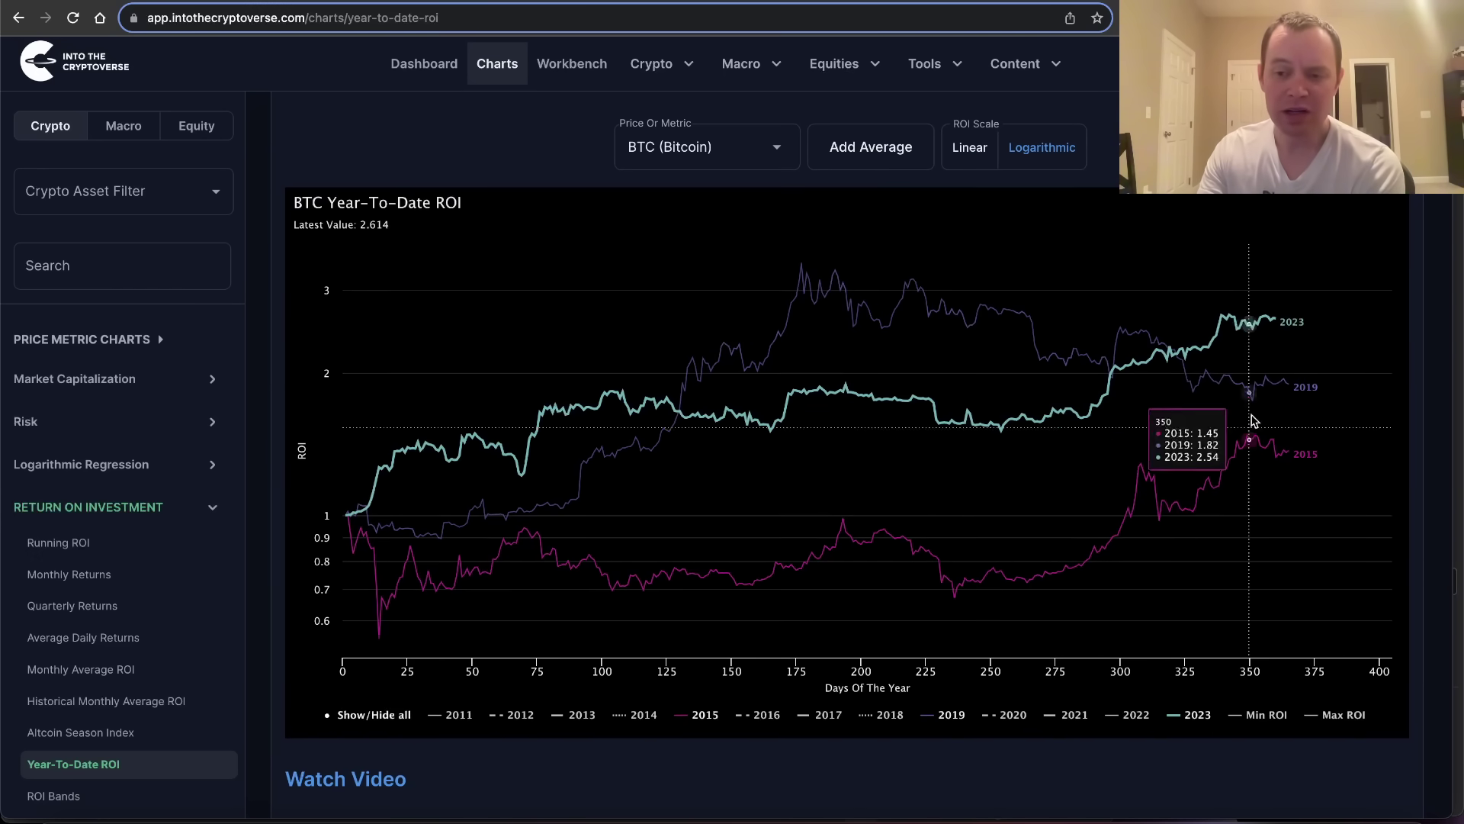
pyautogui.moveTo(1254, 338)
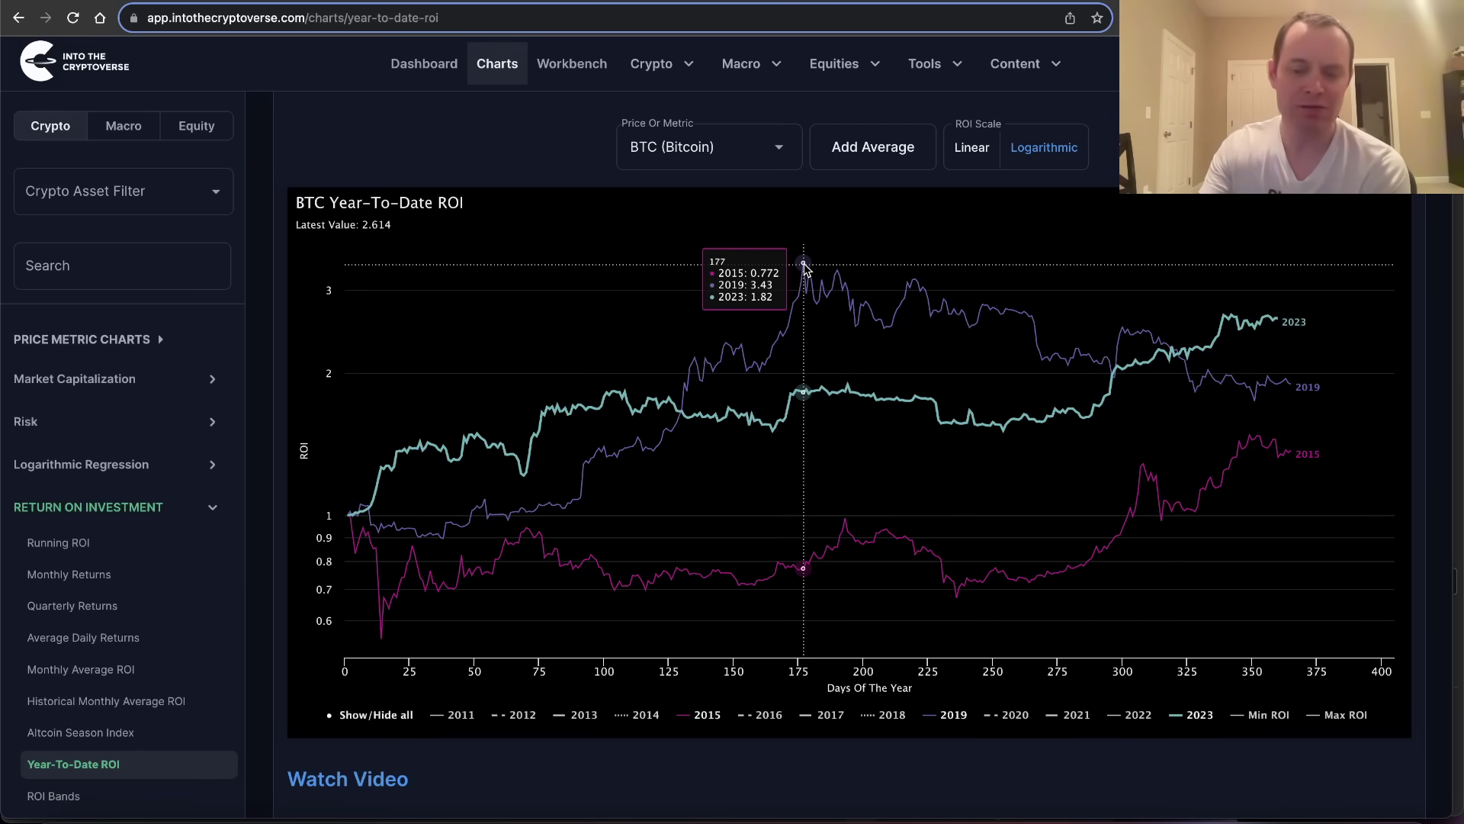
# Step: Add a custom average series built from the years 2015 and 2019 to the ROI chart
pyautogui.scroll(-1, 880, 147)
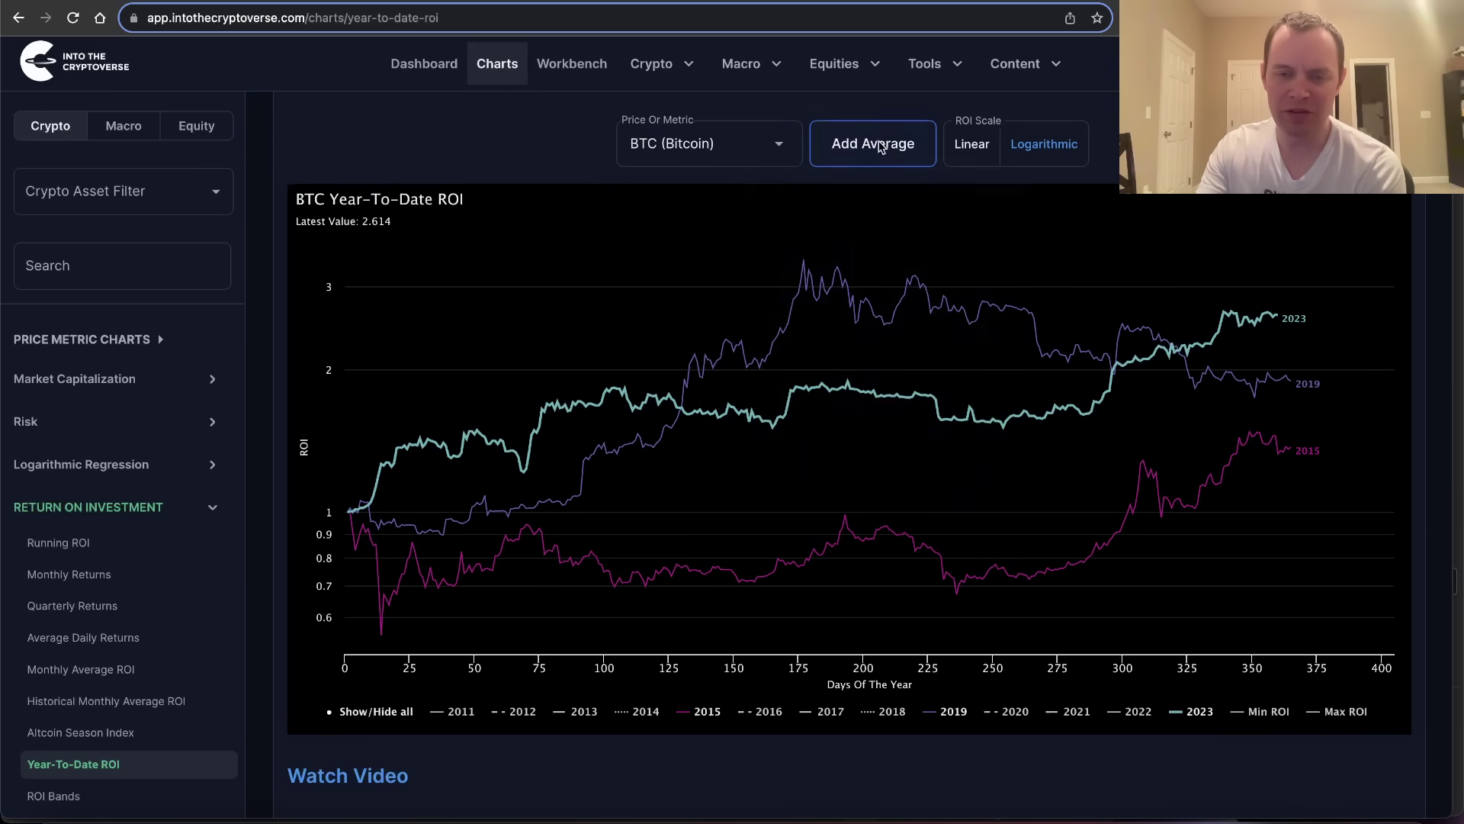
pyautogui.click(880, 147)
pyautogui.click(828, 203)
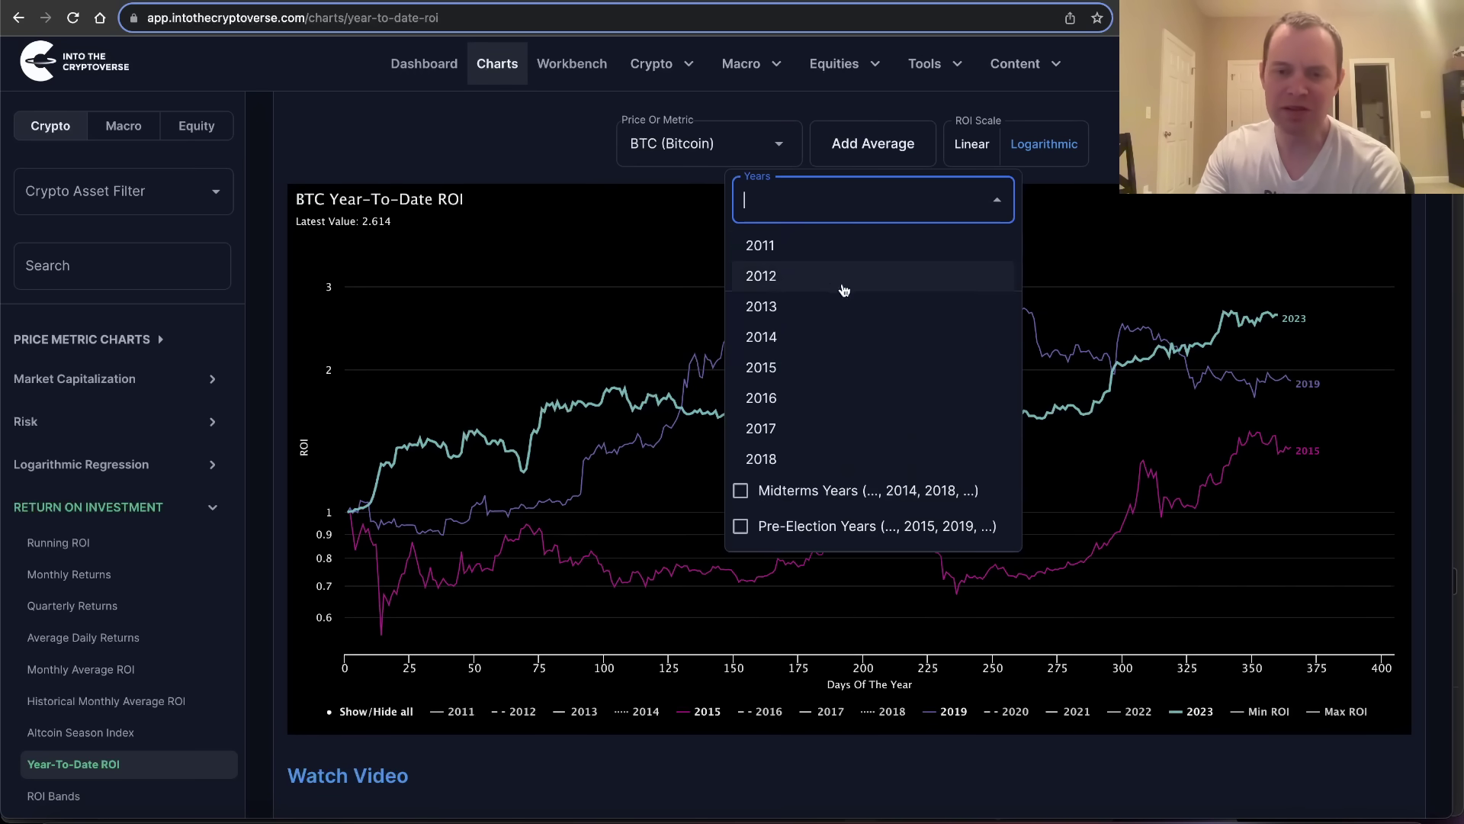
pyautogui.click(795, 366)
pyautogui.scroll(-3, 796, 362)
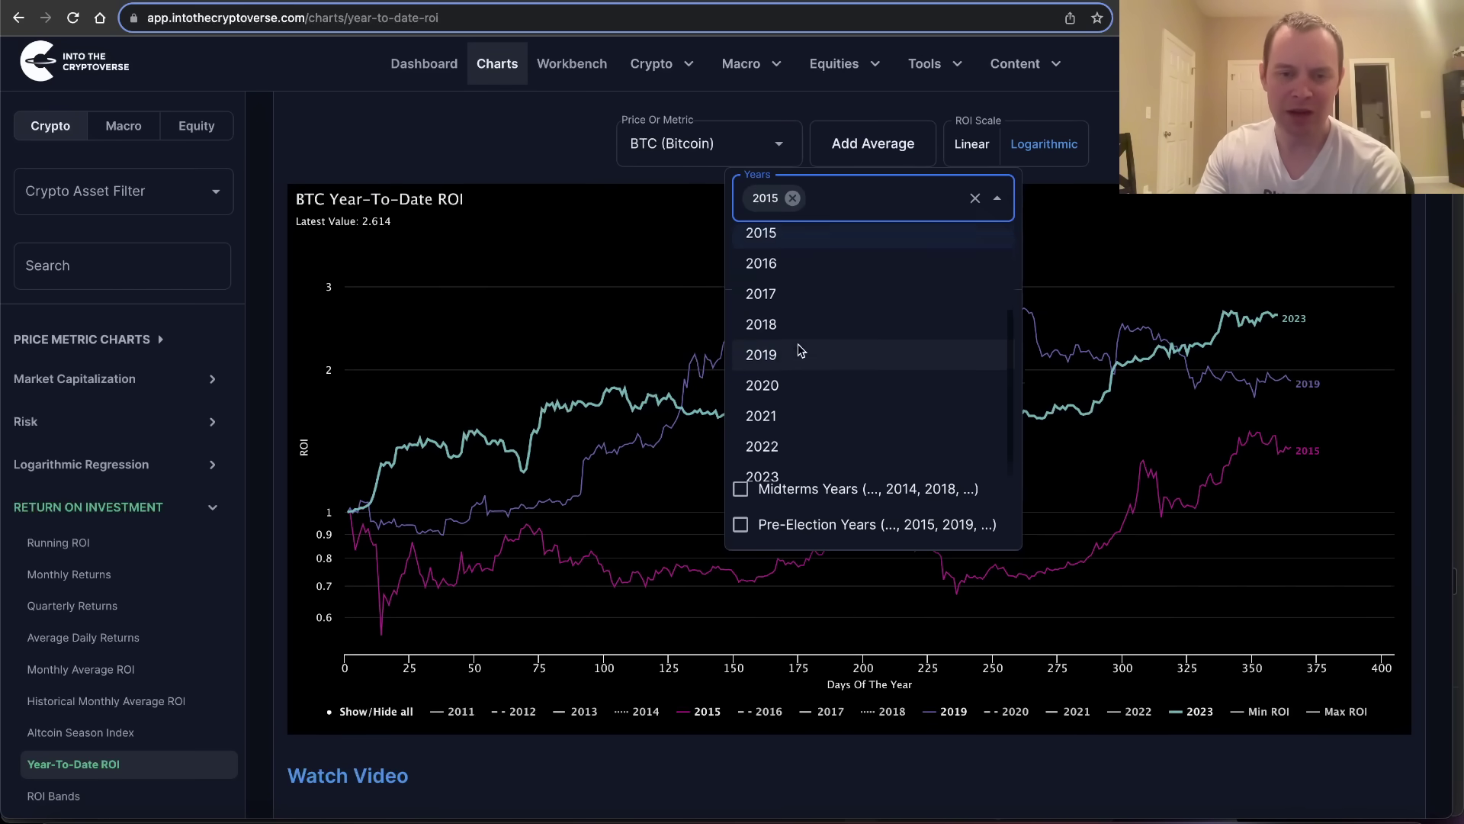
pyautogui.click(772, 395)
pyautogui.click(899, 199)
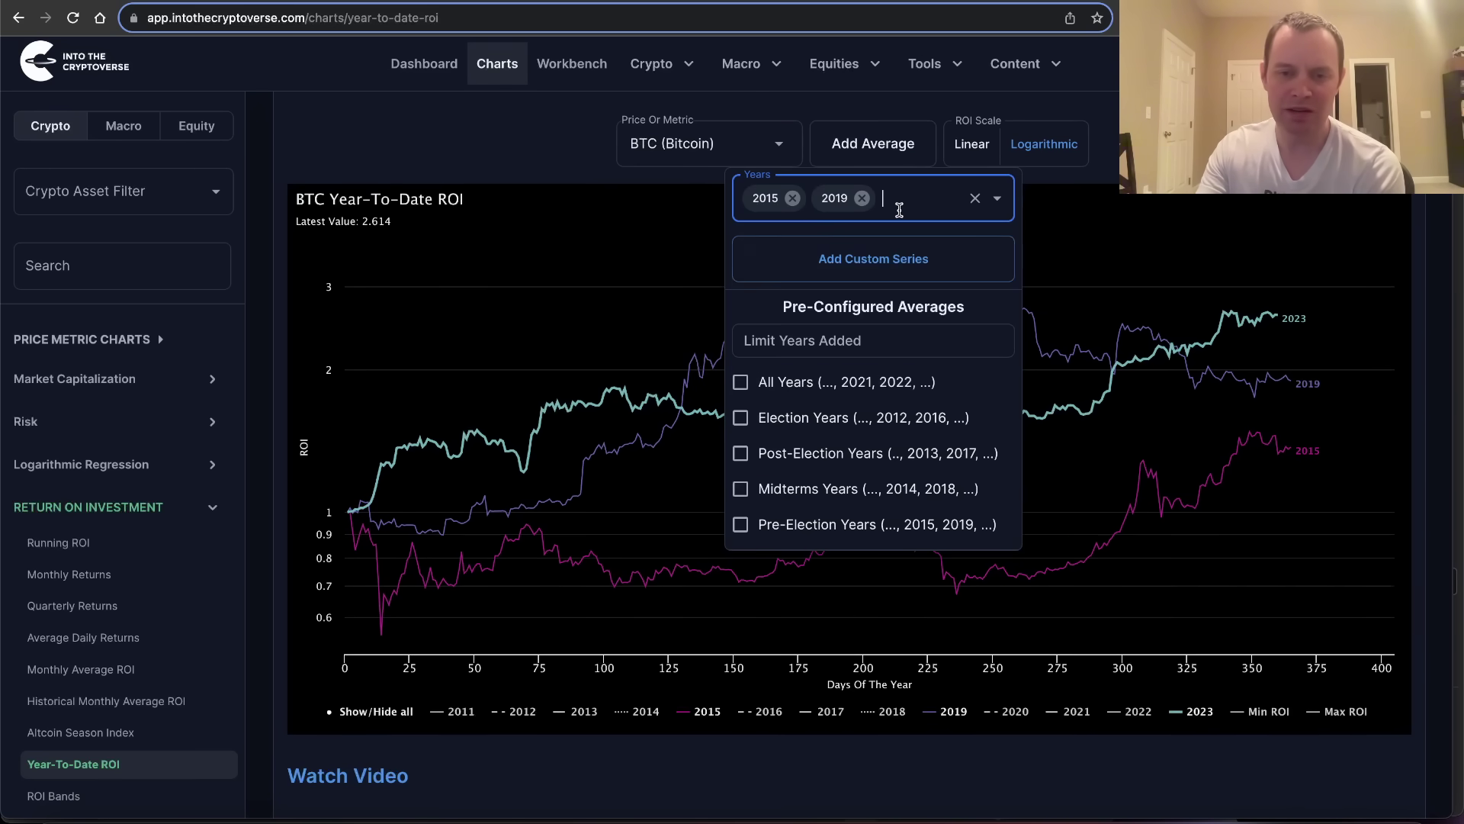
pyautogui.click(860, 261)
pyautogui.click(1136, 568)
# Step: Hide the individual 2019 and 2015 series, keeping 2023 and the 2015/2019 average on the chart
pyautogui.scroll(-2, 1131, 587)
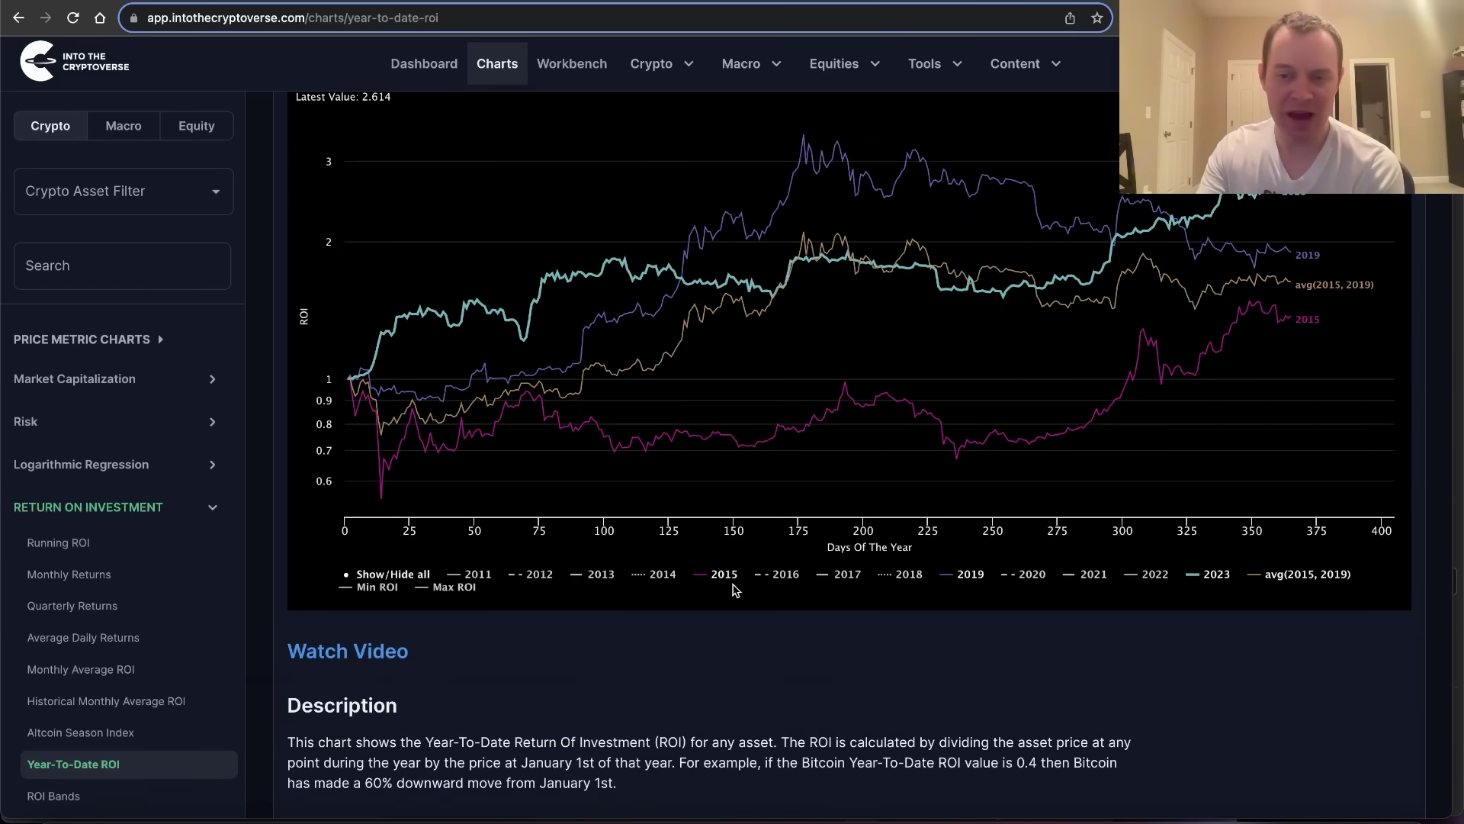
pyautogui.click(971, 575)
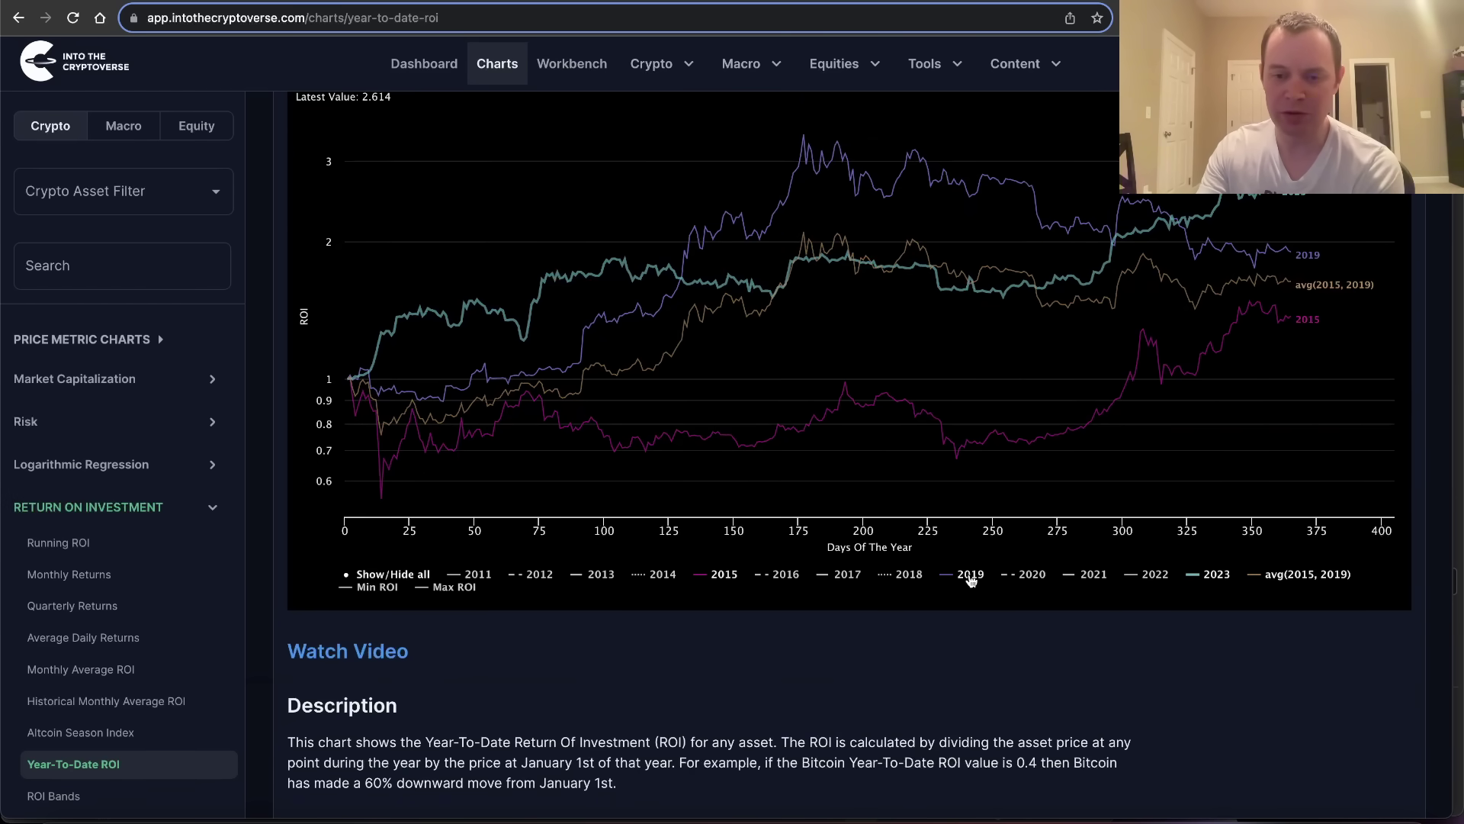
pyautogui.click(702, 576)
pyautogui.scroll(1, 1159, 622)
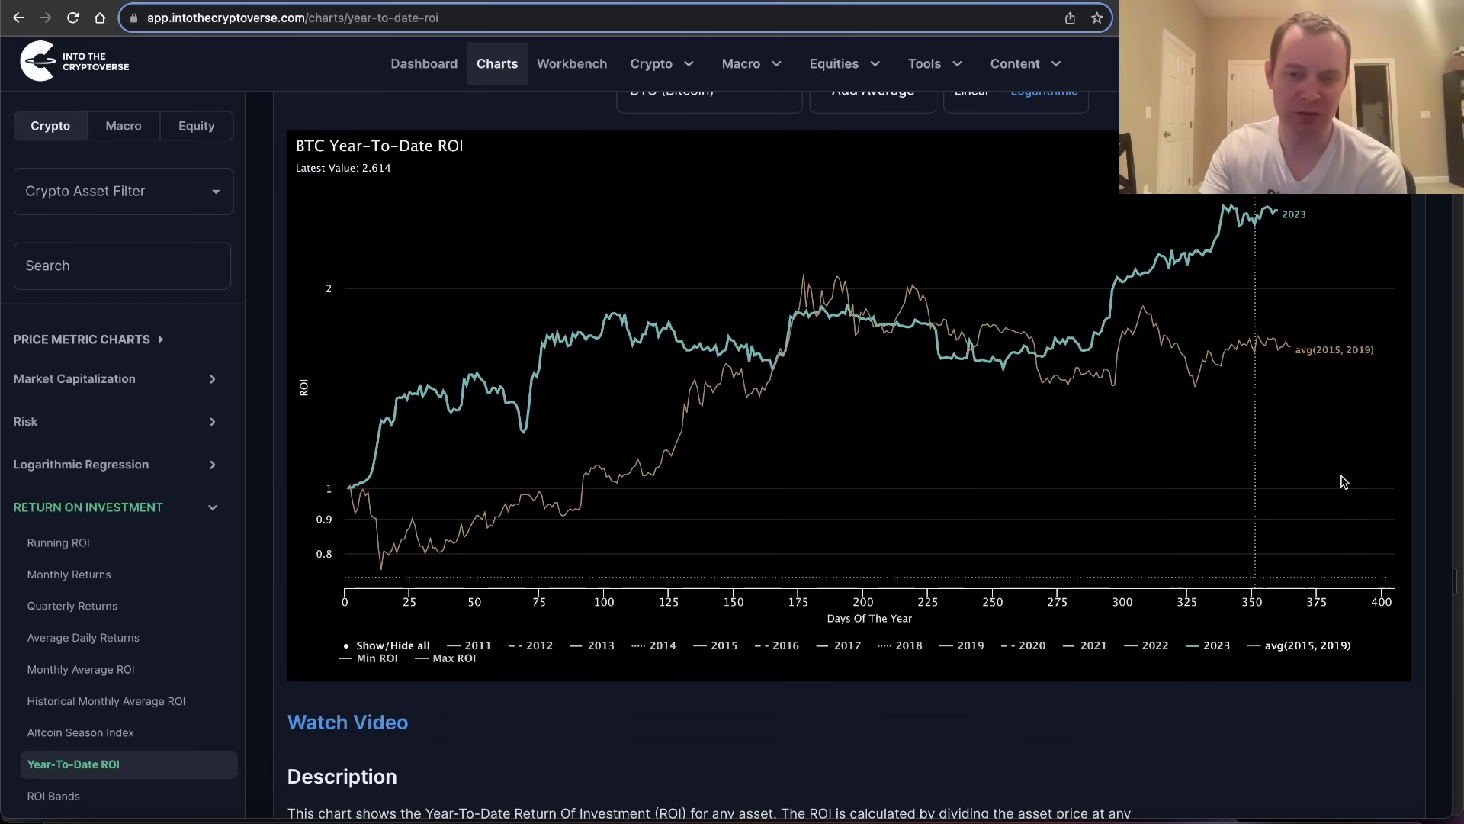
# Step: Compare the 2019 and 2015 curves with their average by showing both series and hiding them again
pyautogui.click(970, 646)
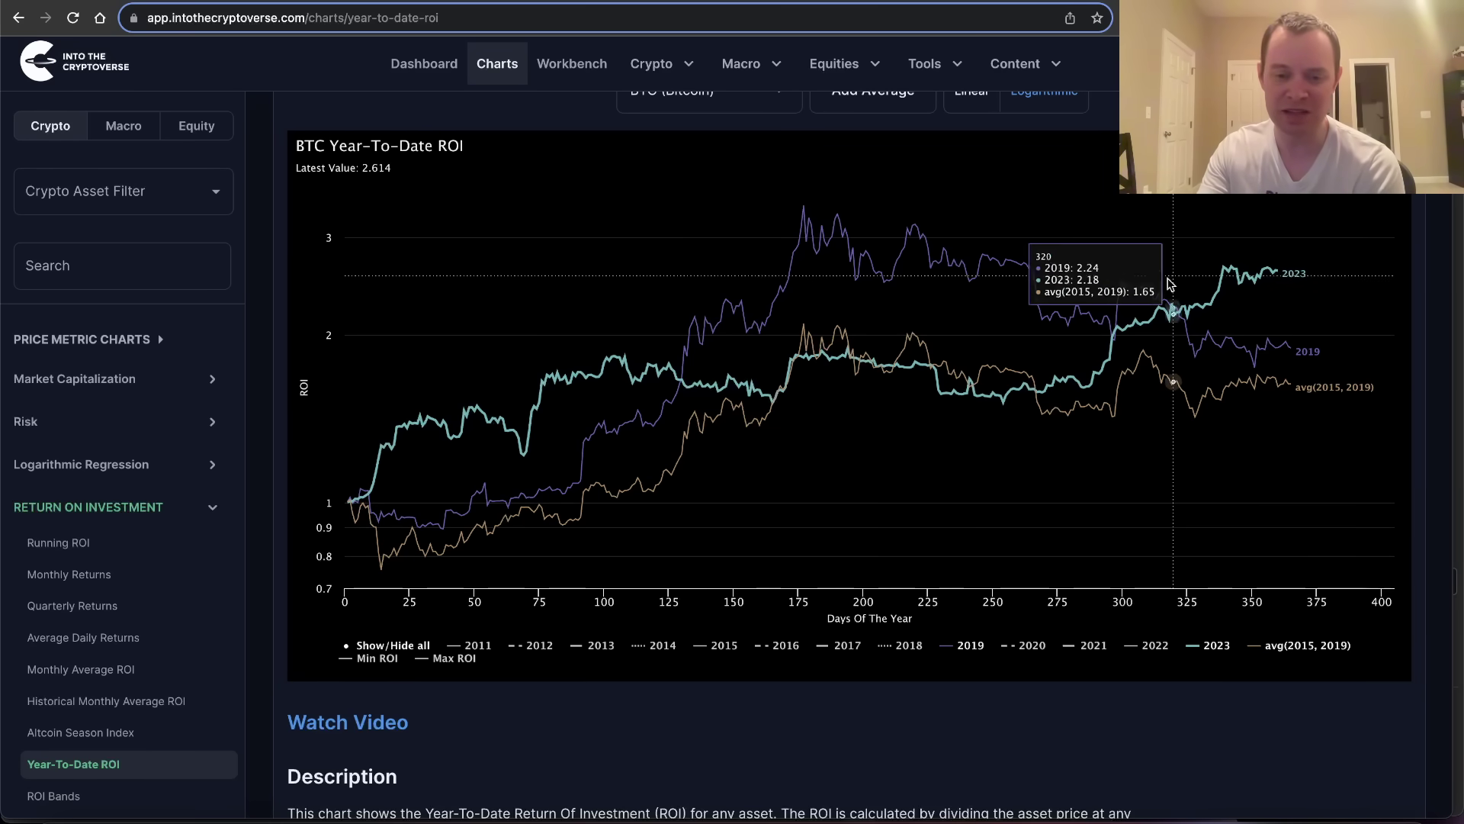
pyautogui.click(724, 648)
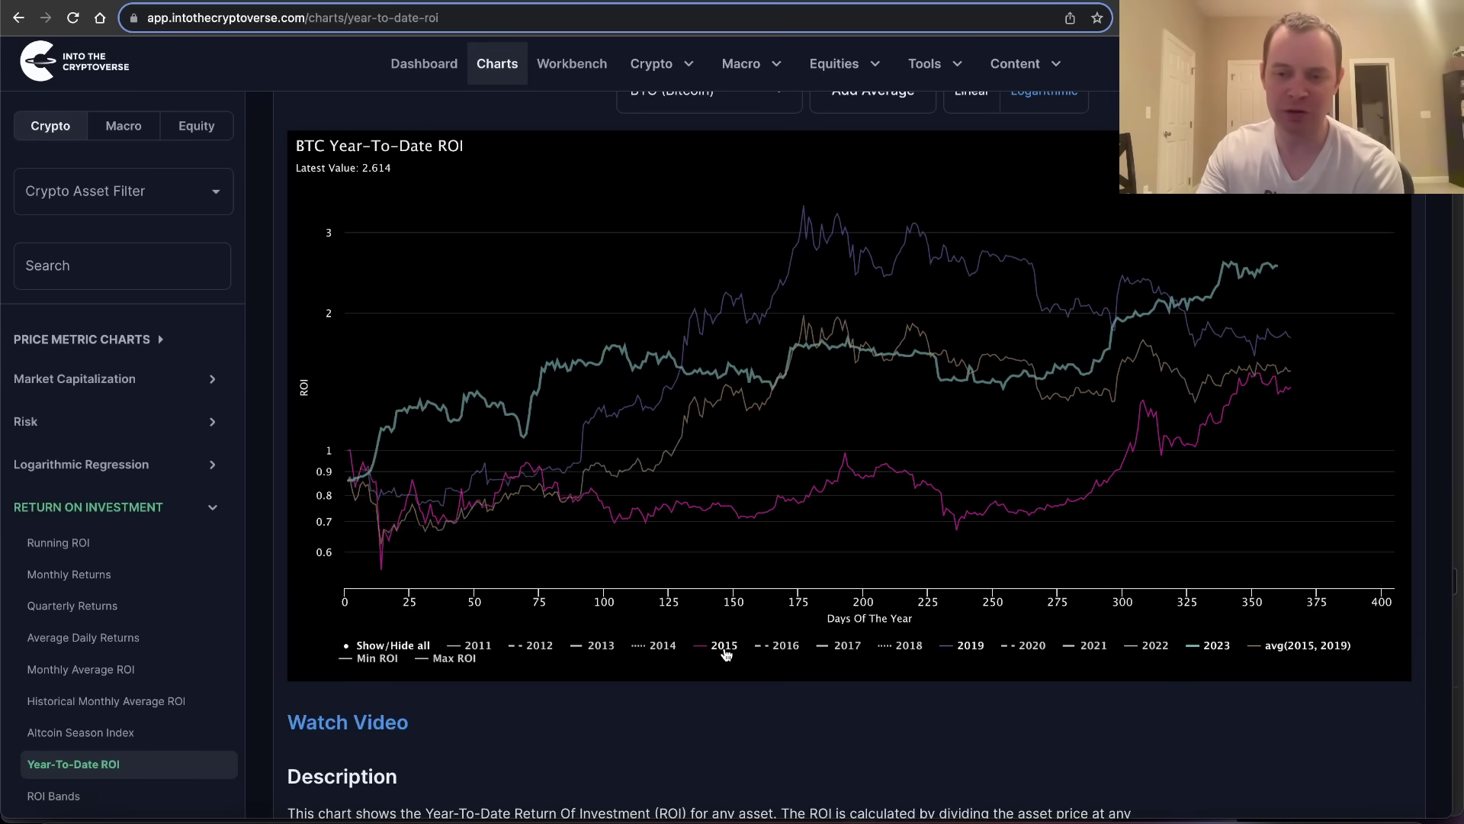
pyautogui.click(724, 646)
pyautogui.click(970, 645)
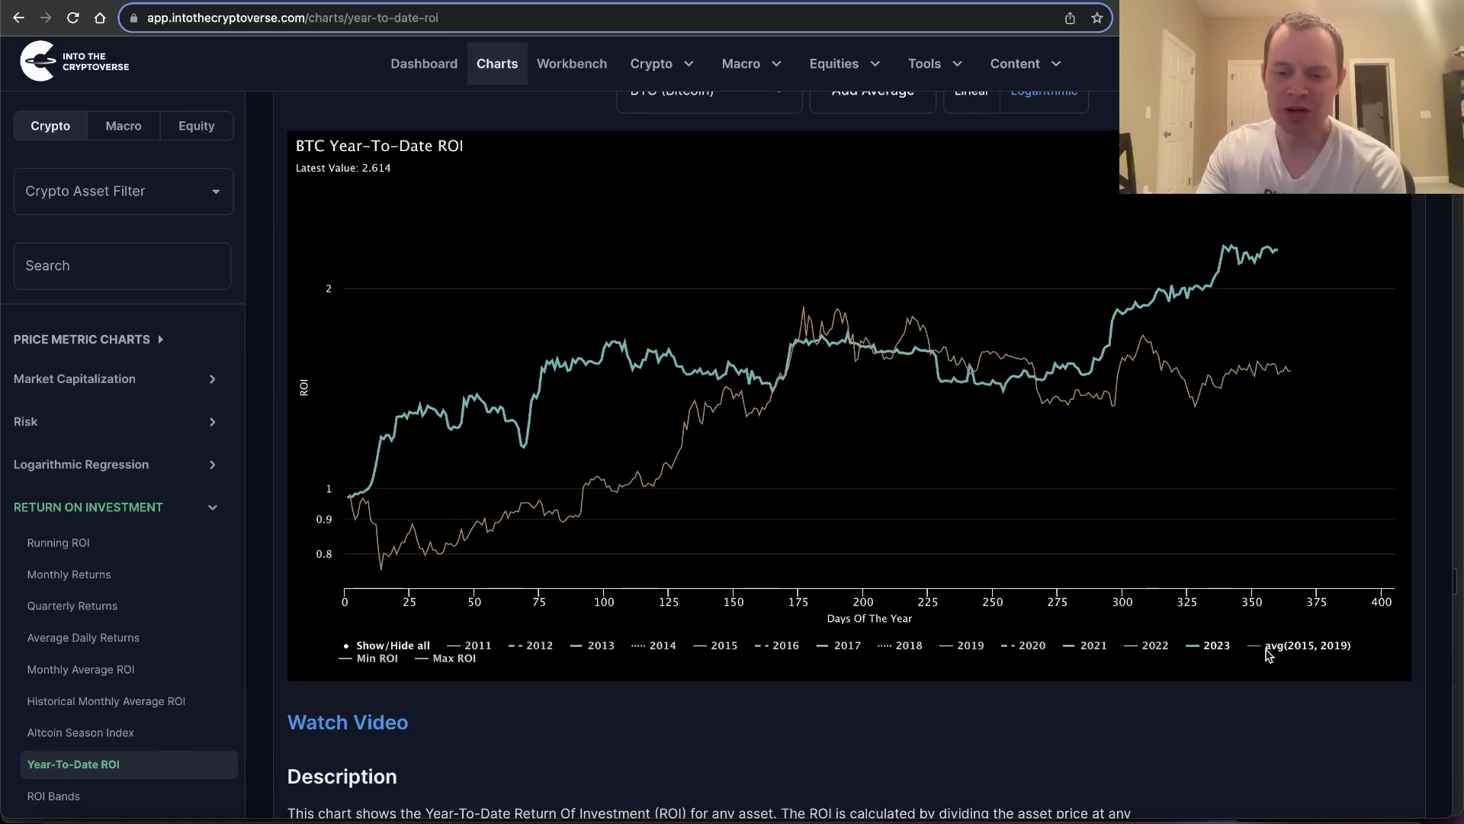
# Step: Swap the 2015/2019 average for the individual 2019 and 2015 series alongside 2023
pyautogui.click(1289, 646)
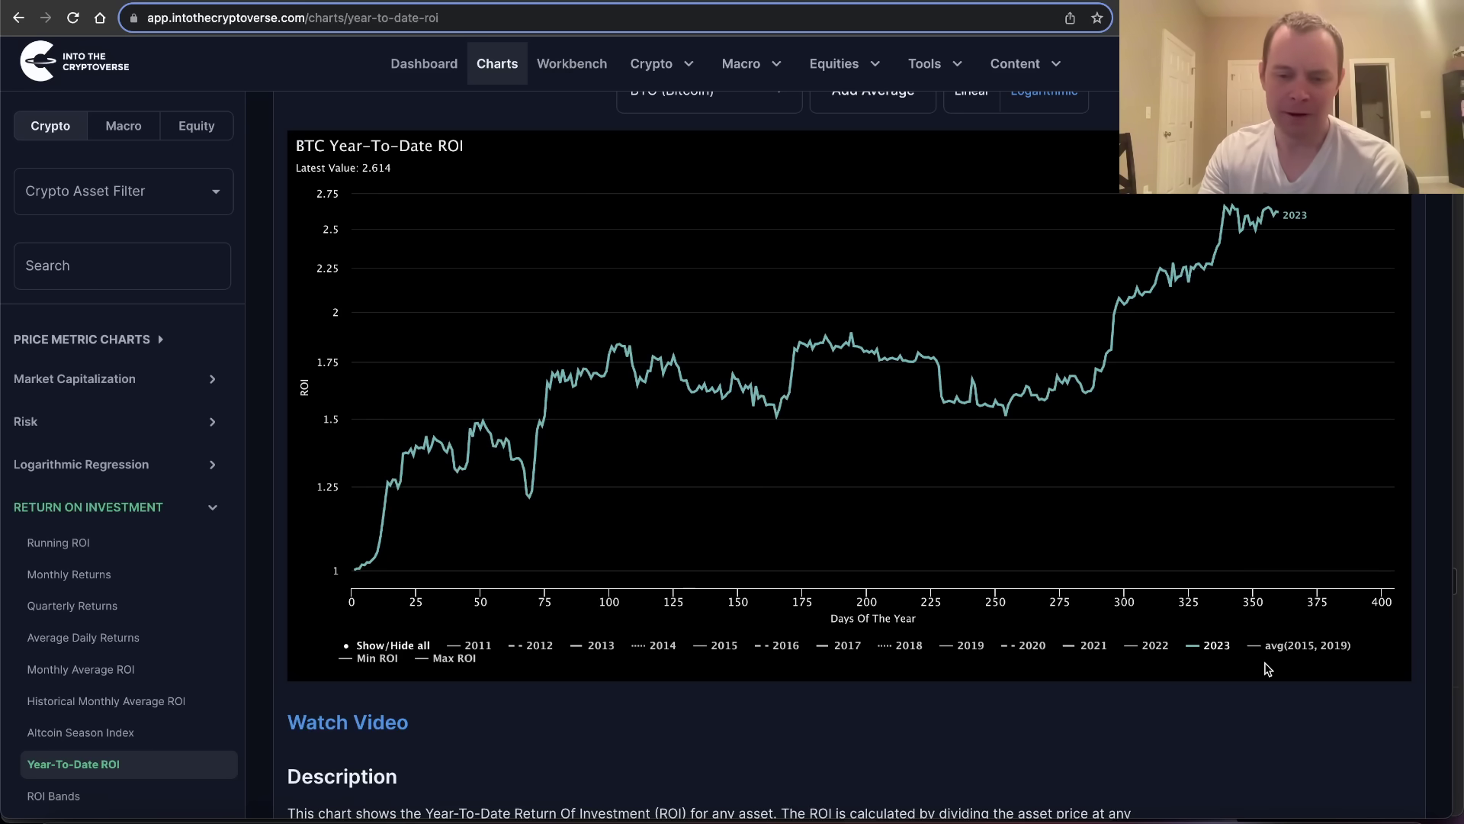
pyautogui.click(972, 646)
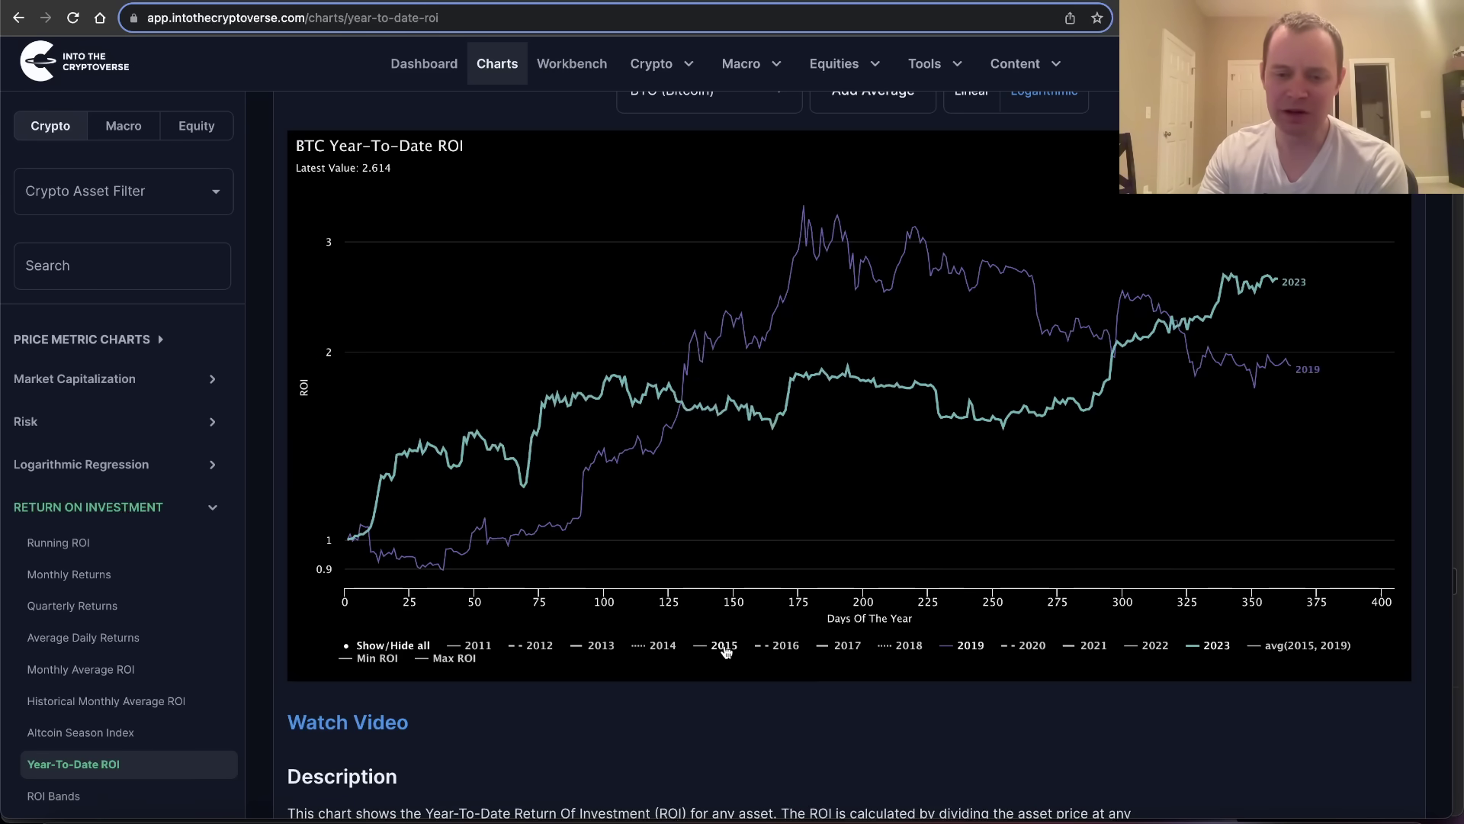
pyautogui.click(724, 647)
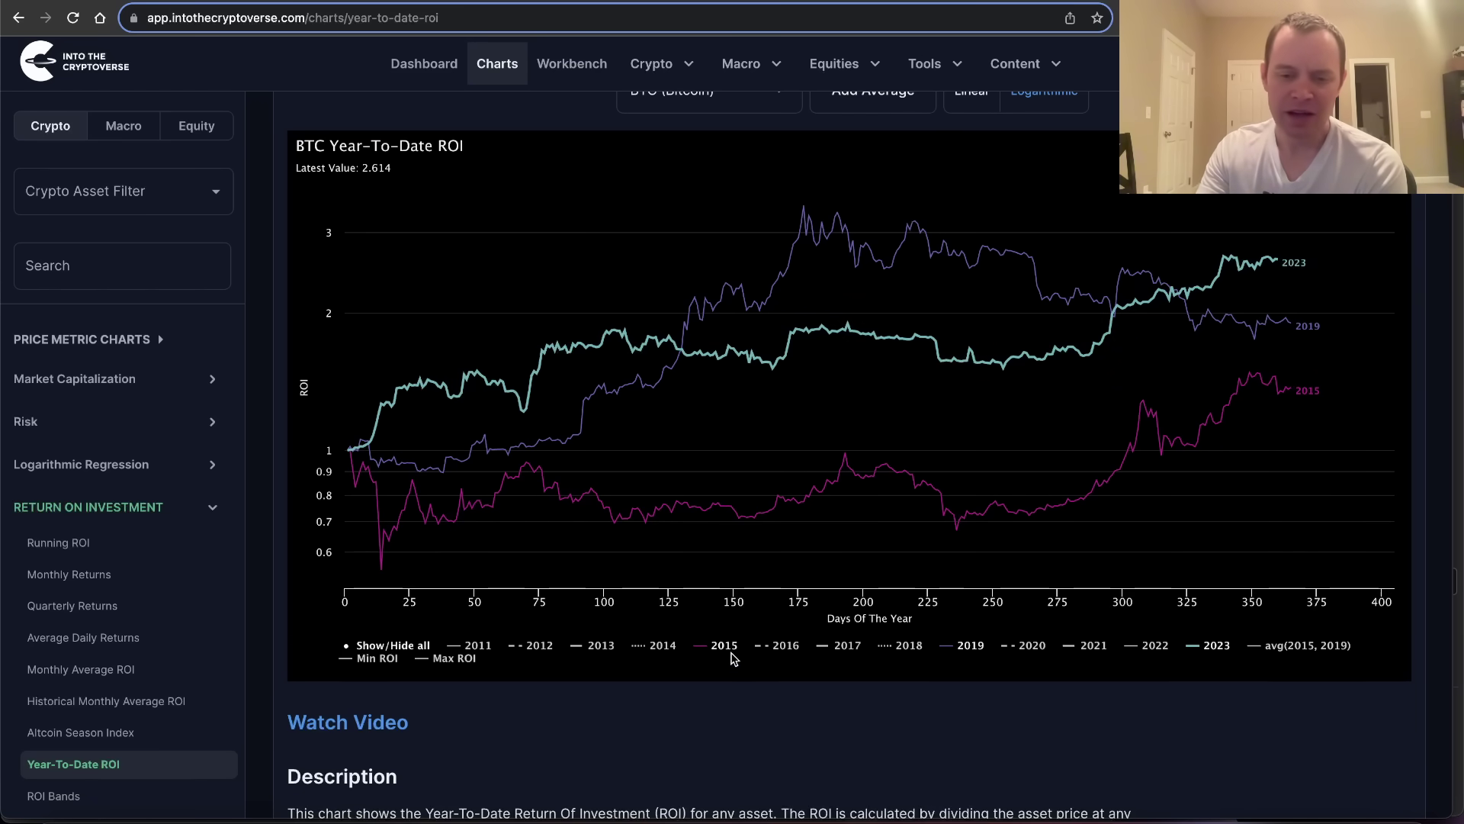
# Step: Replace the 2019 and 2015 series with the midterm years 2014, 2018 and 2022 for comparison with 2023
pyautogui.click(970, 647)
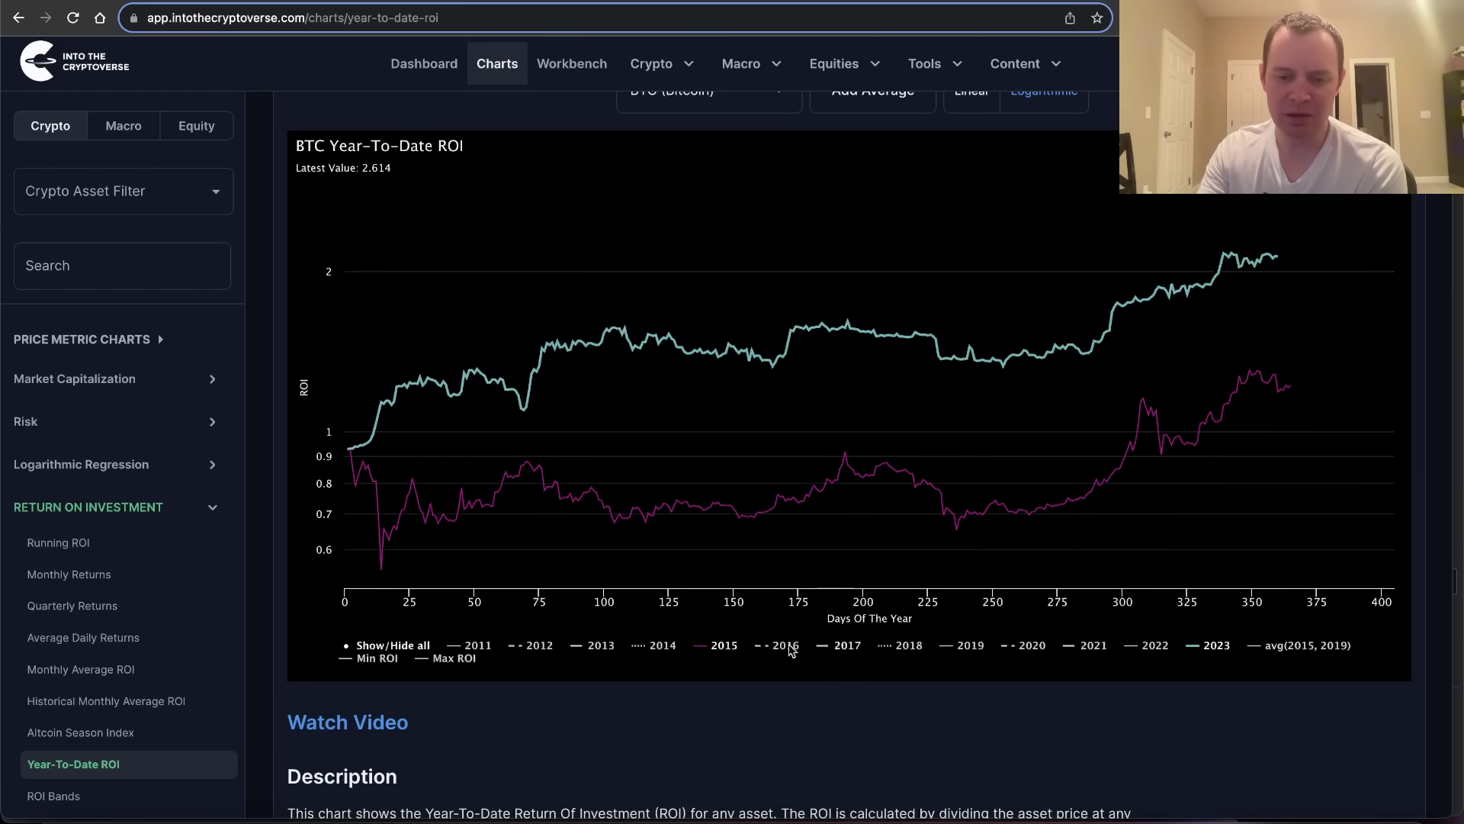
pyautogui.click(729, 646)
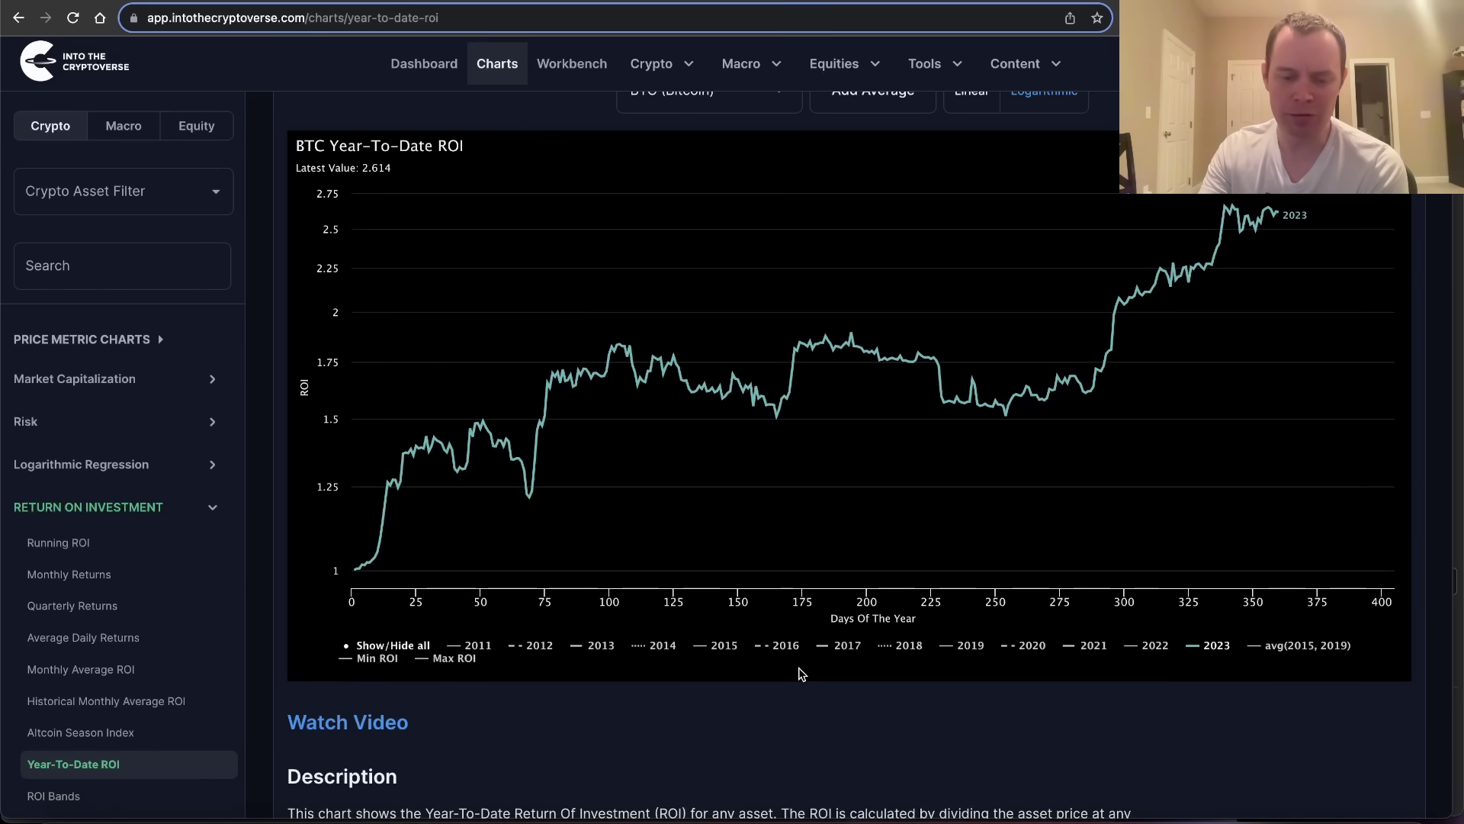
pyautogui.click(662, 646)
pyautogui.click(910, 646)
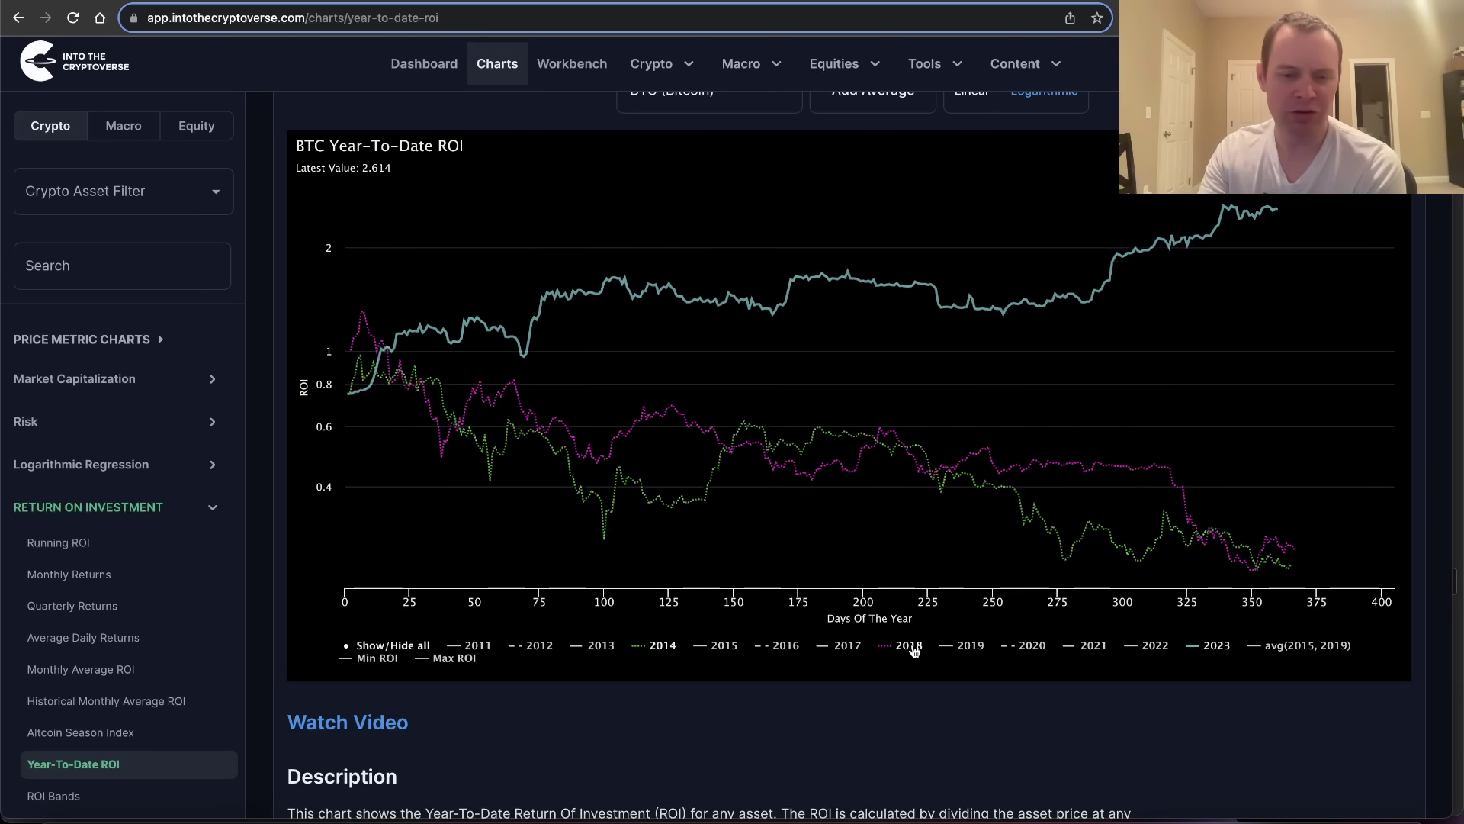
pyautogui.click(1154, 646)
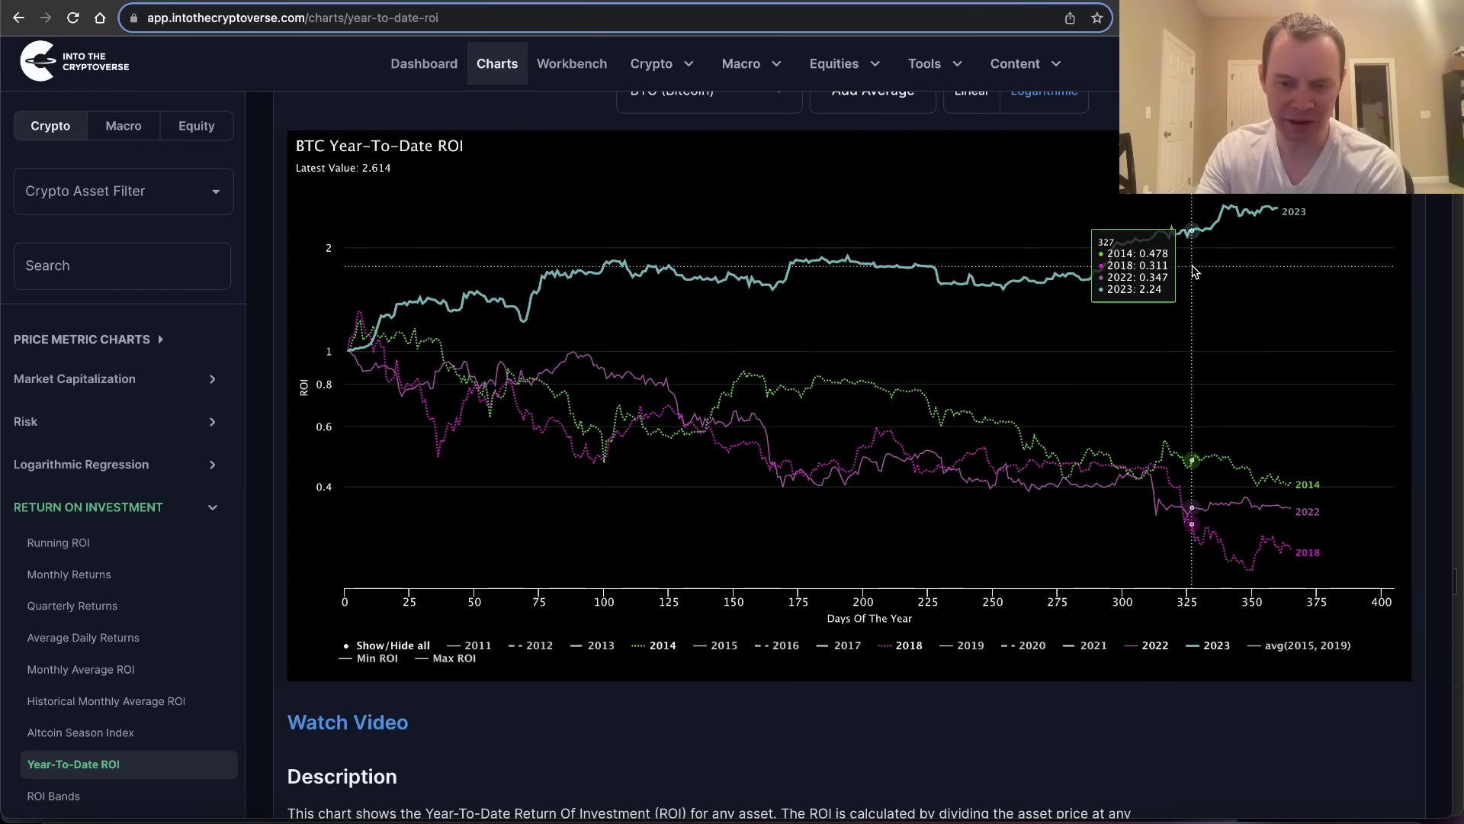
# Step: Replace the midterm-year series with the post-election years 2013, 2017 and 2021, and inspect their year-end ROI values
pyautogui.click(1154, 647)
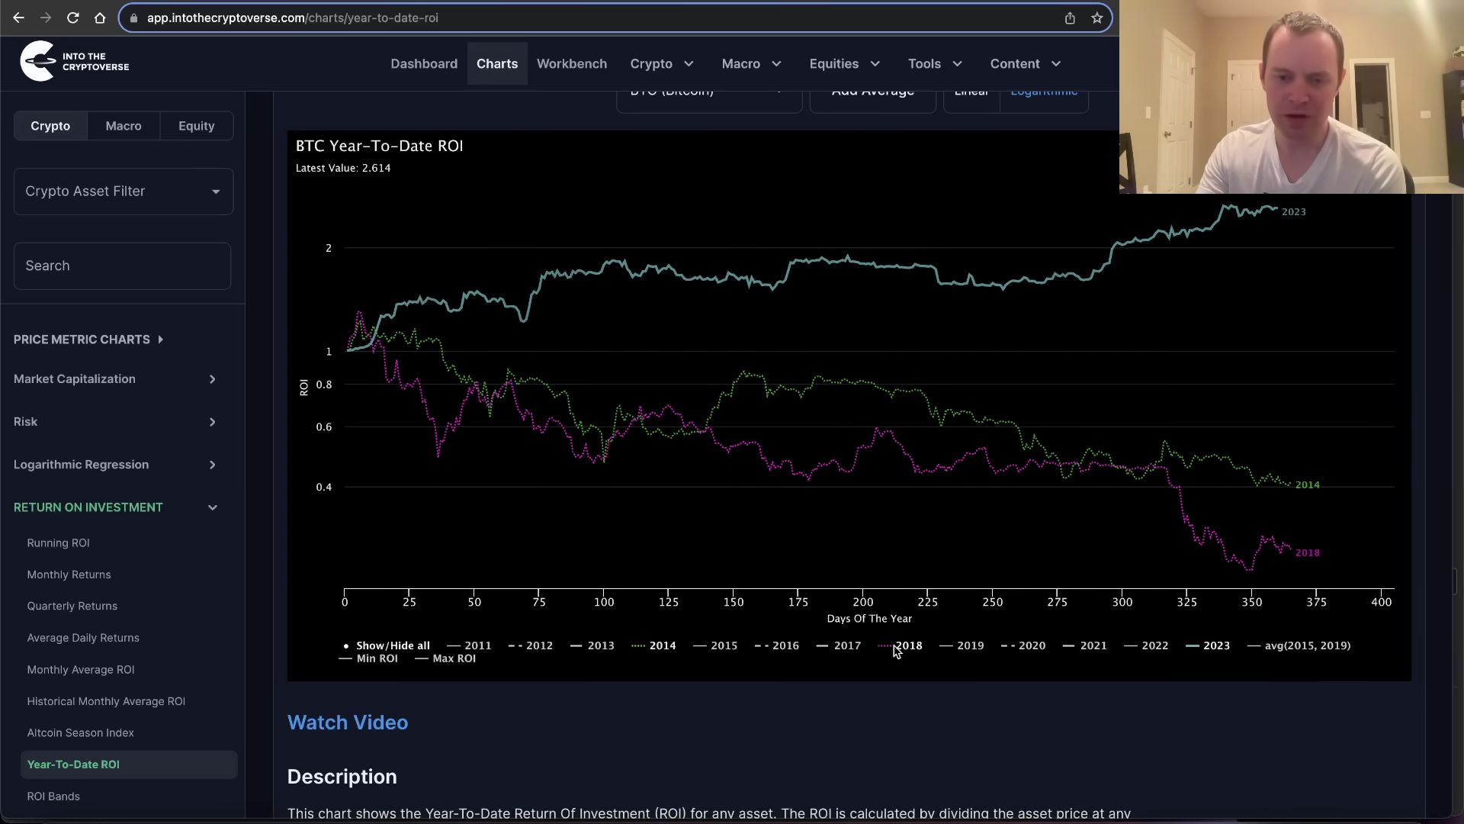
pyautogui.click(900, 646)
pyautogui.click(659, 646)
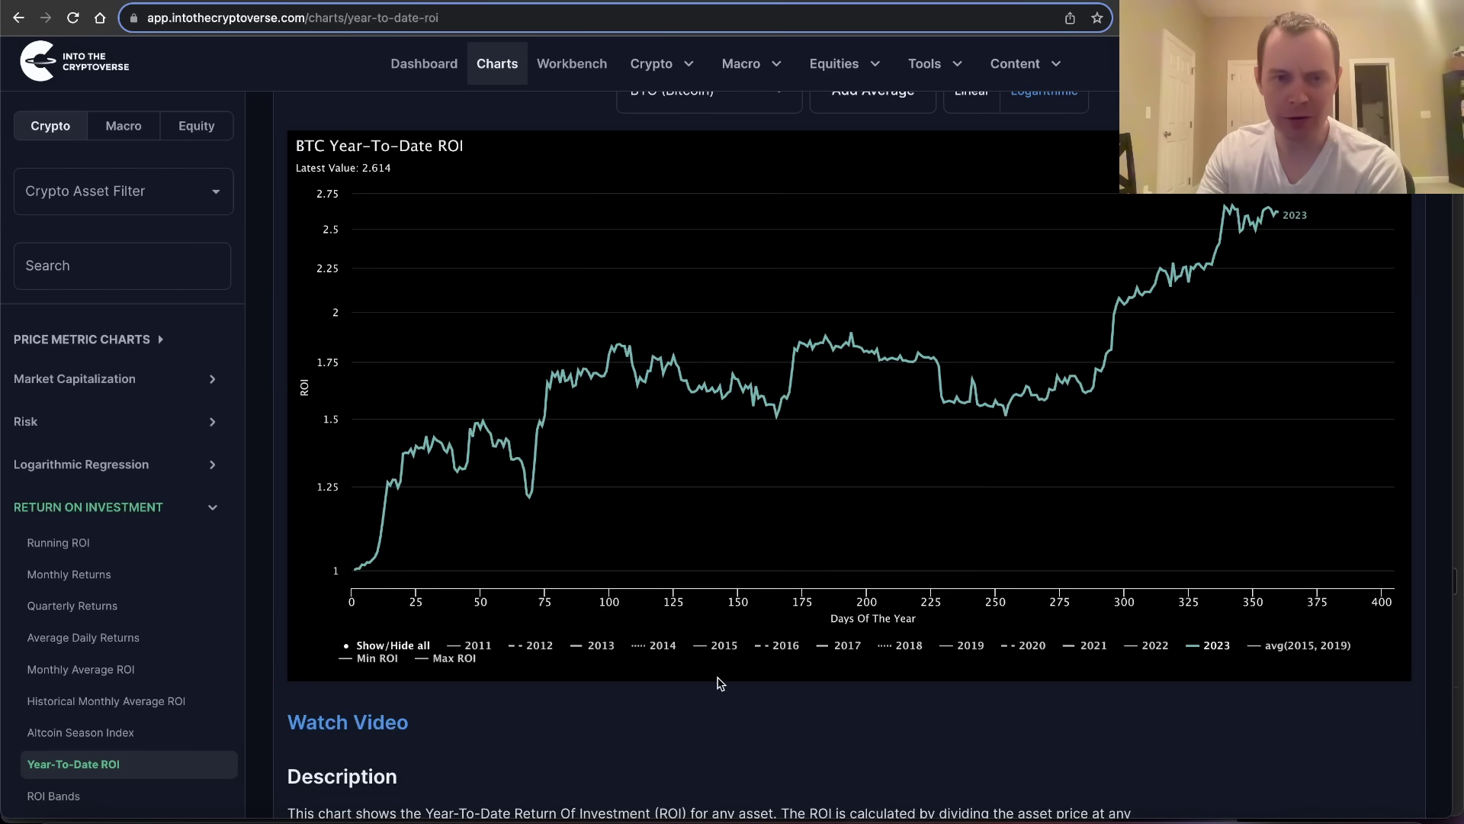
pyautogui.click(601, 646)
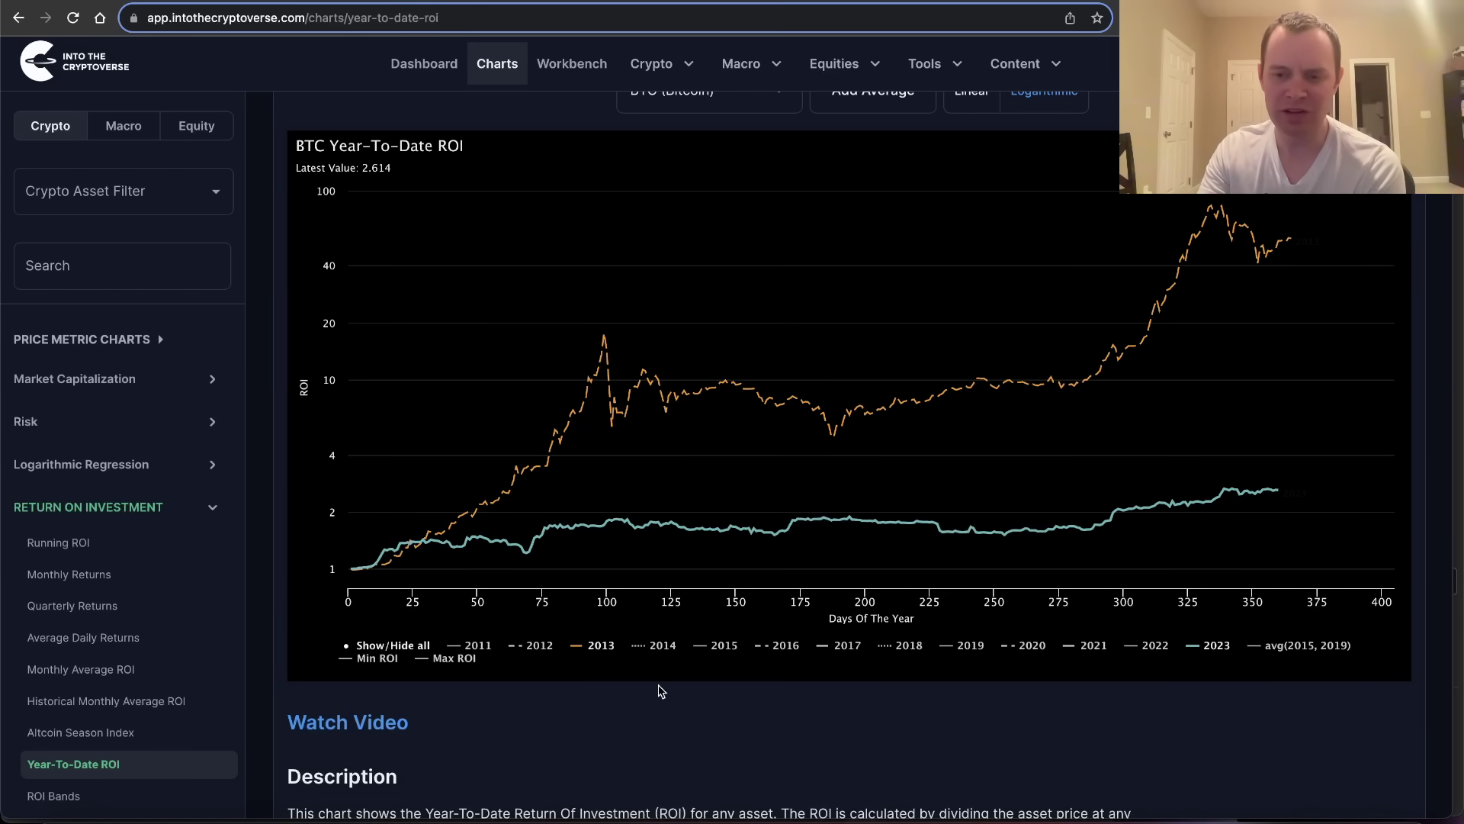
pyautogui.click(851, 647)
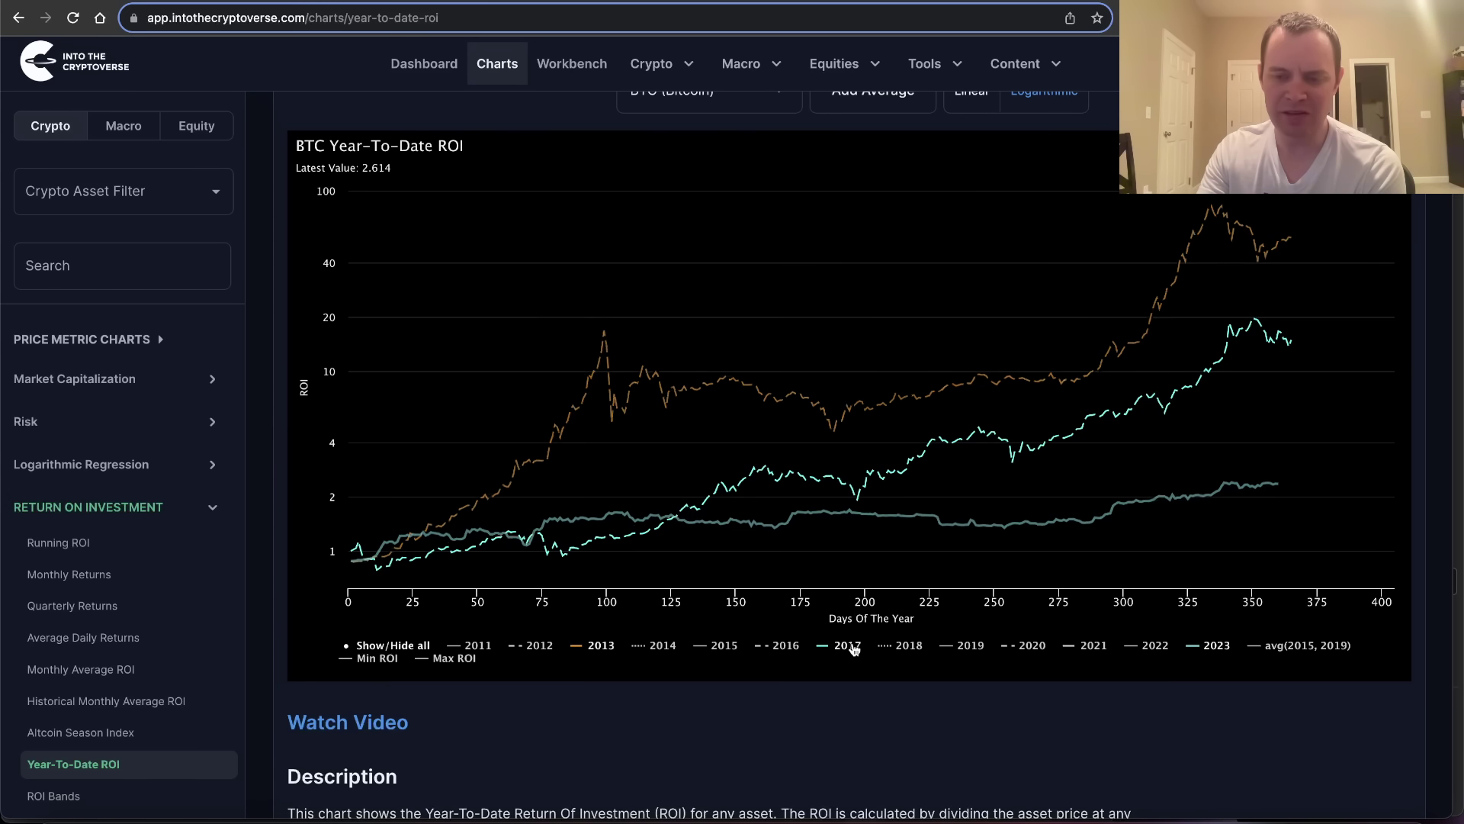
pyautogui.moveTo(1308, 565)
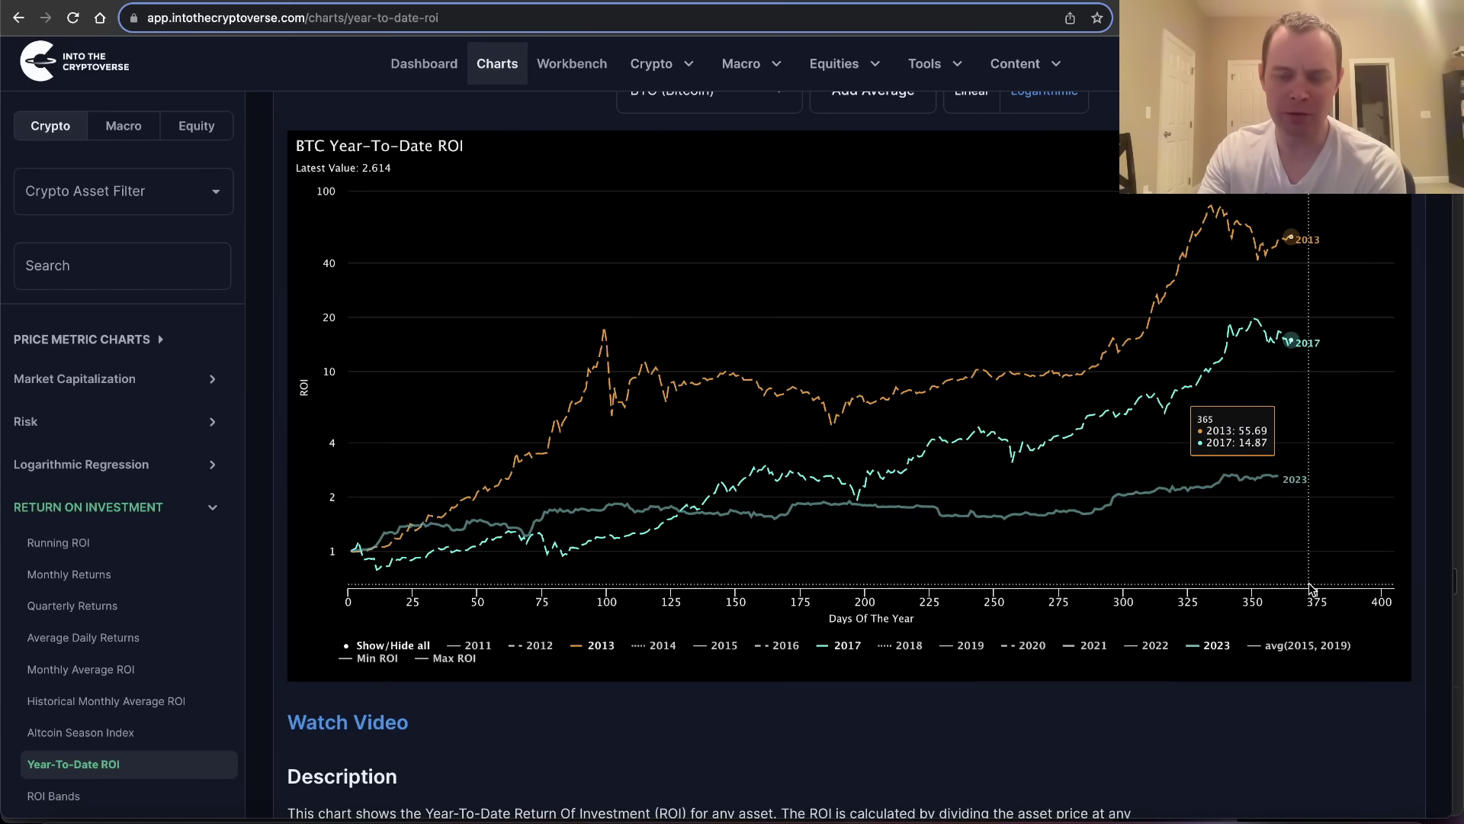
pyautogui.click(1093, 650)
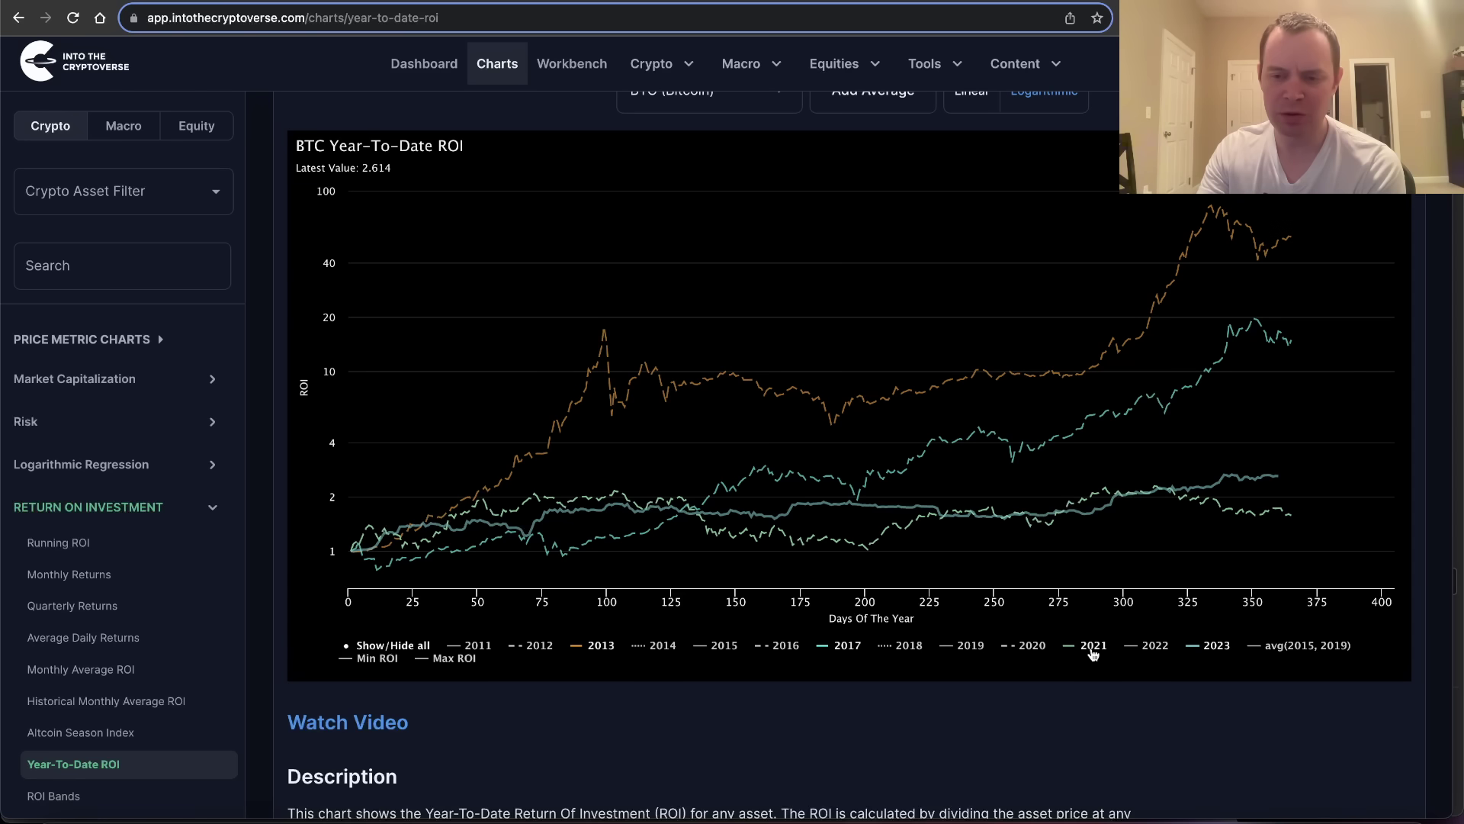
pyautogui.moveTo(1285, 506)
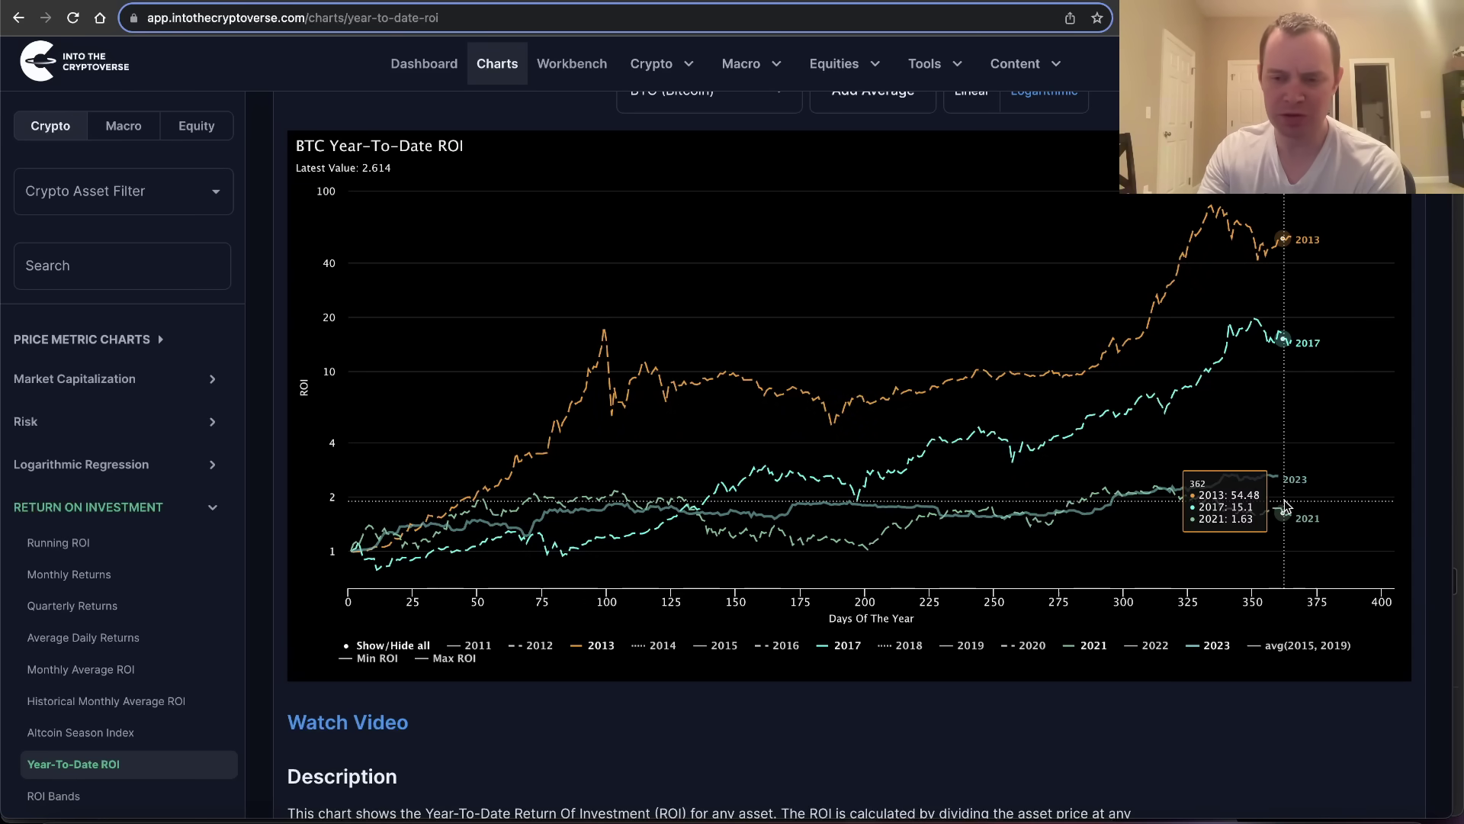
# Step: Replace the post-election series with the election years 2012, 2016 and 2020, keeping 2023 for comparison
pyautogui.click(1090, 645)
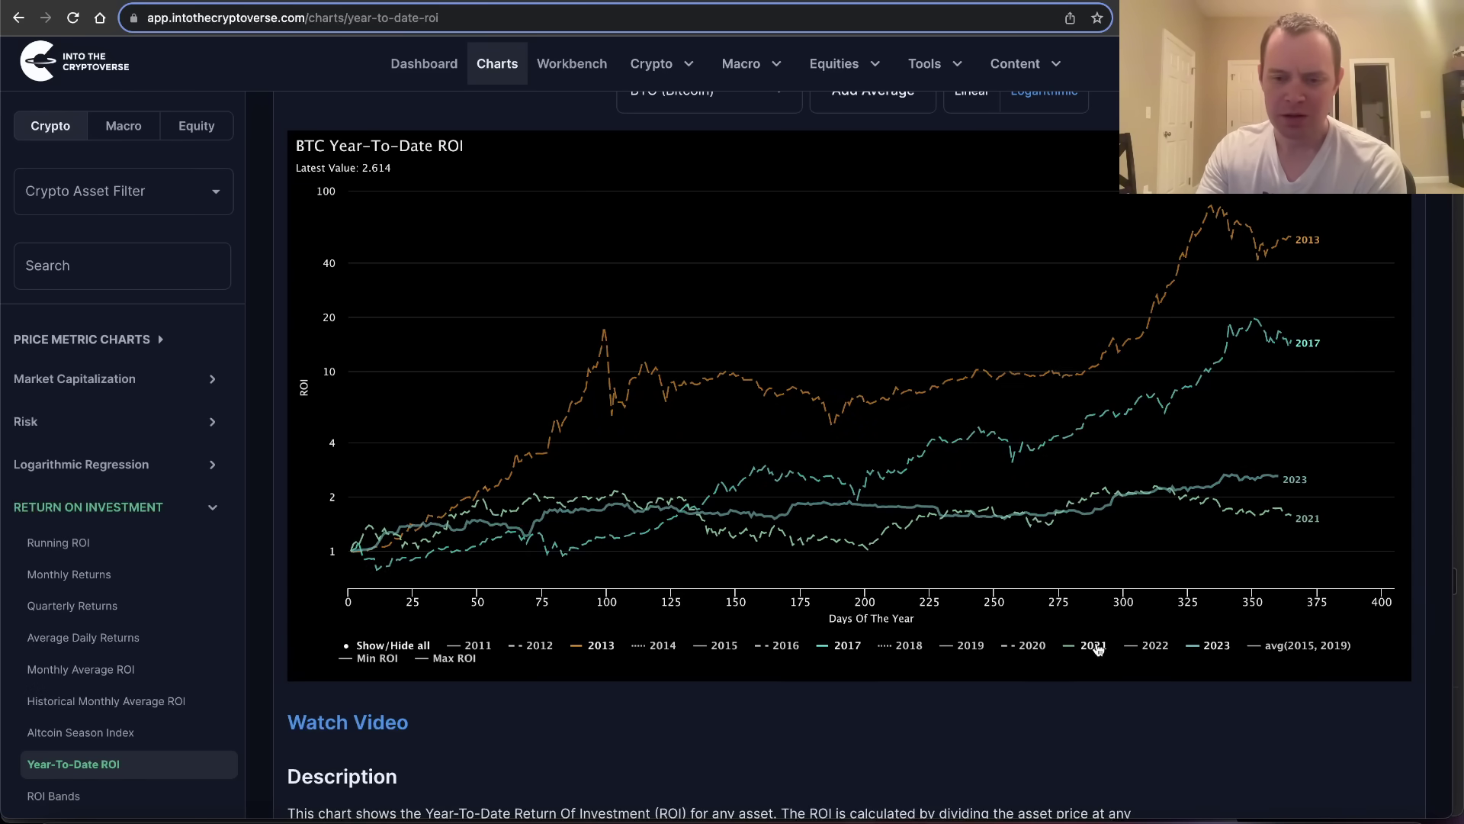
pyautogui.click(837, 650)
pyautogui.click(600, 645)
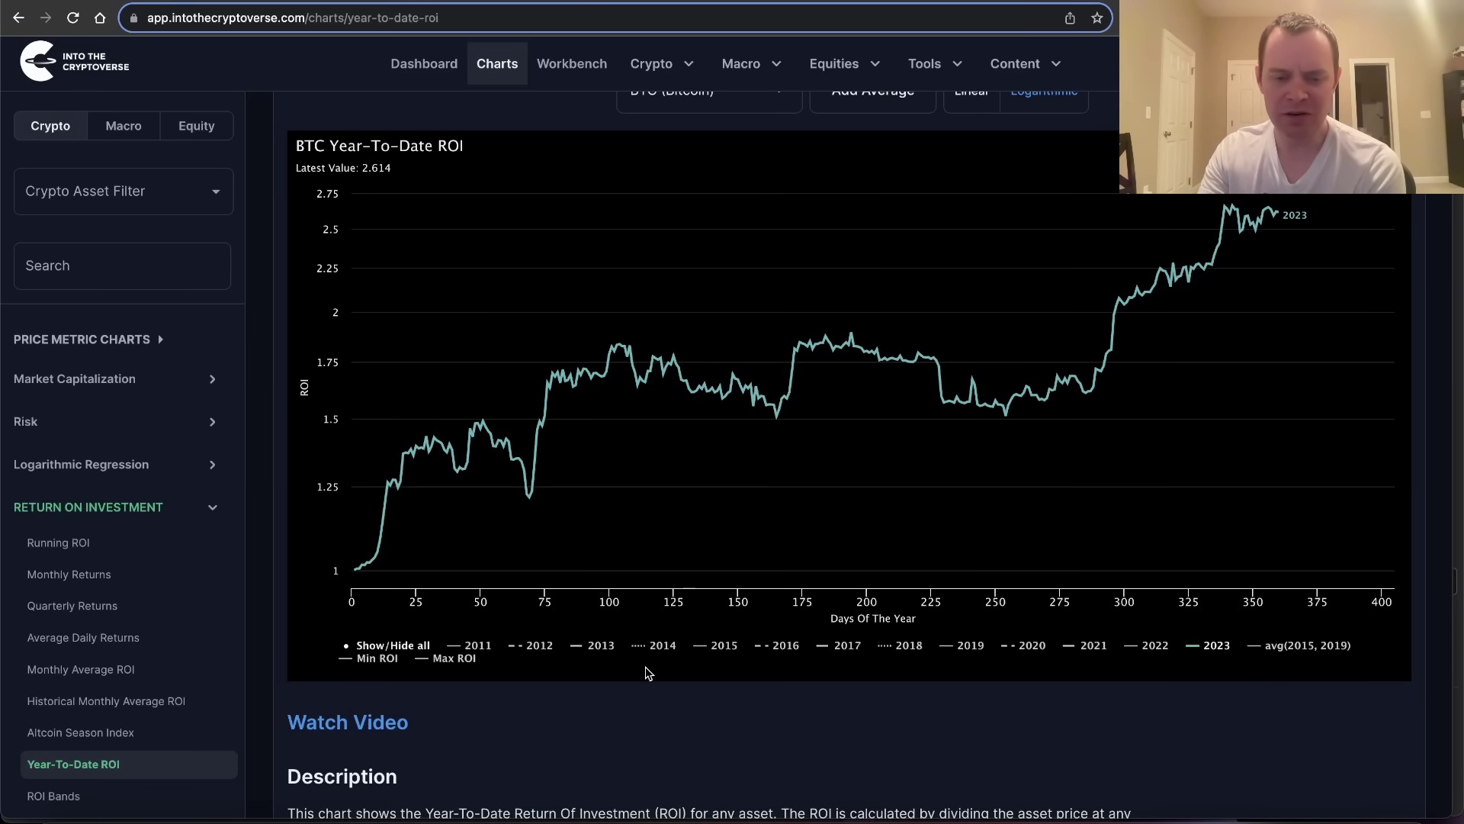
pyautogui.click(541, 647)
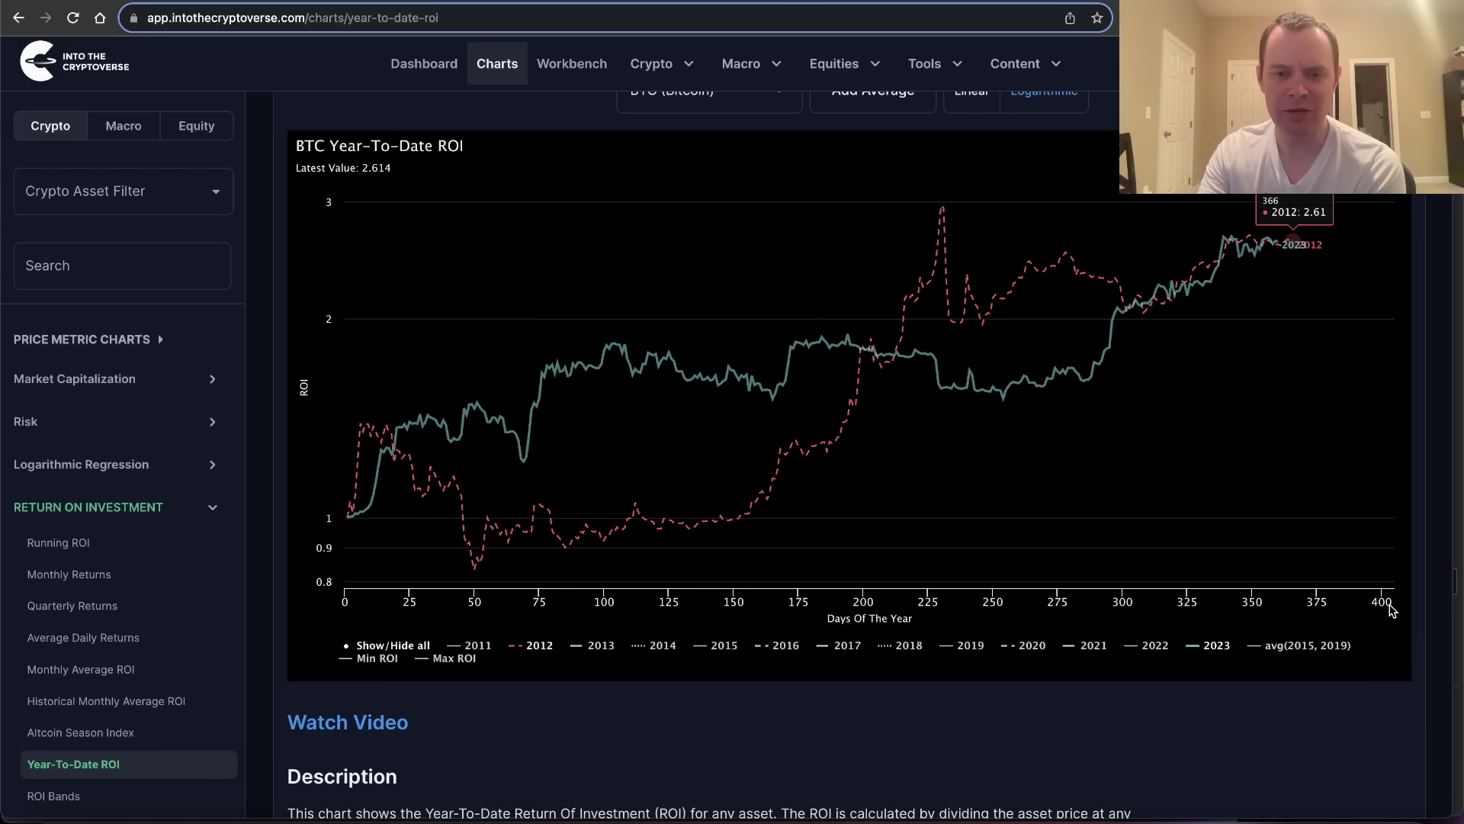
pyautogui.click(787, 646)
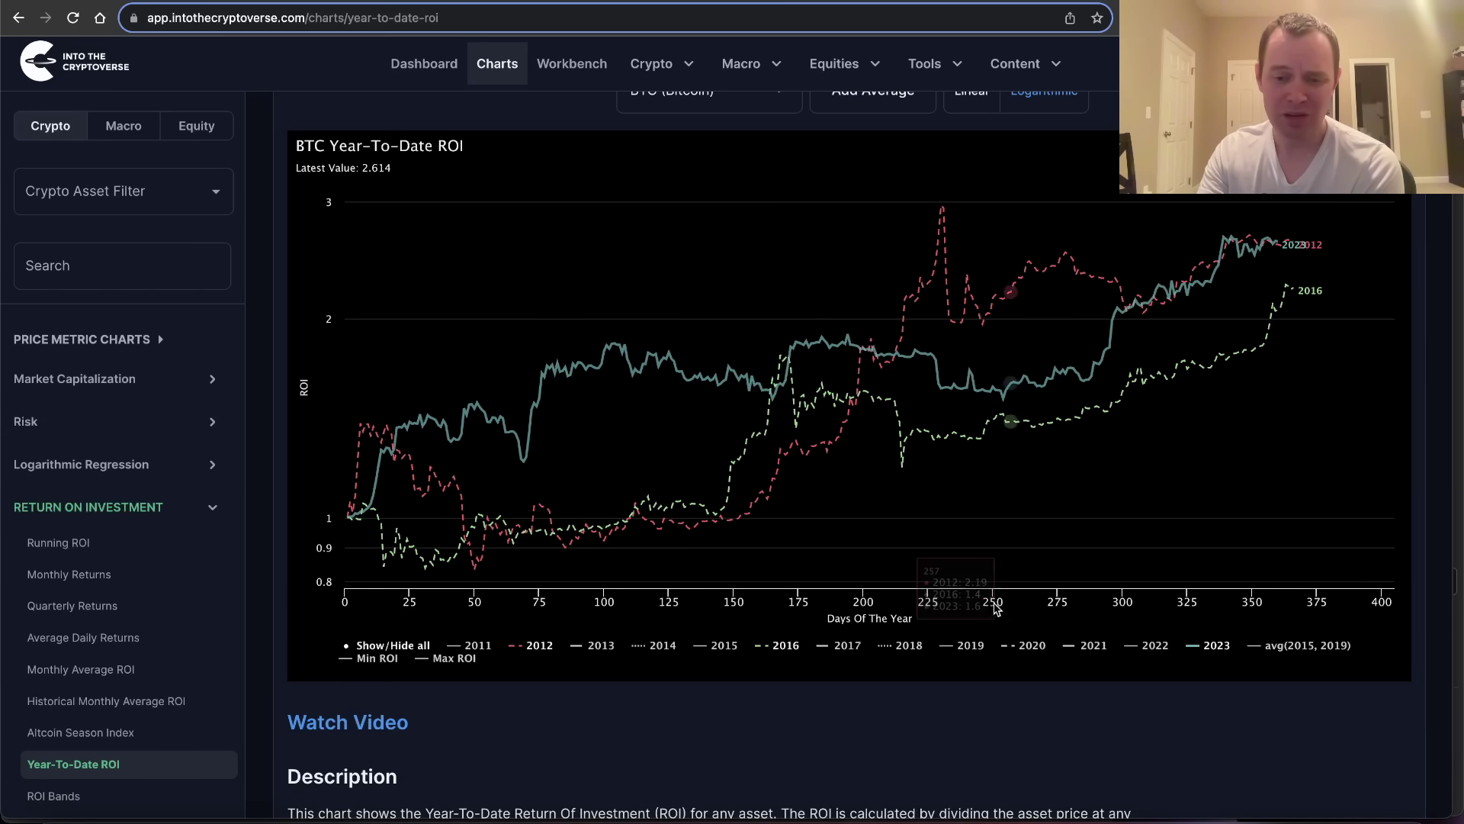
pyautogui.click(978, 646)
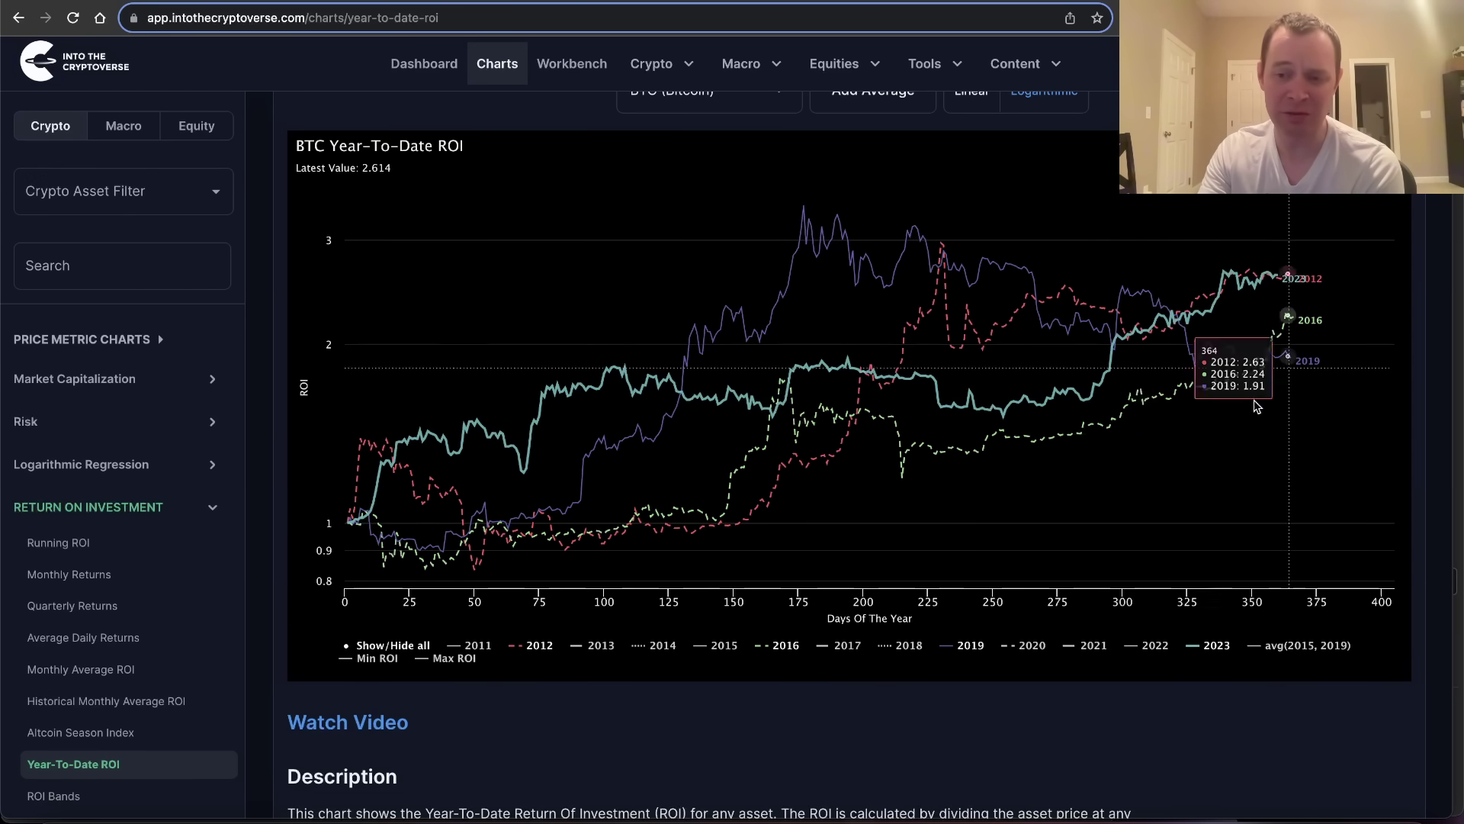
pyautogui.click(970, 645)
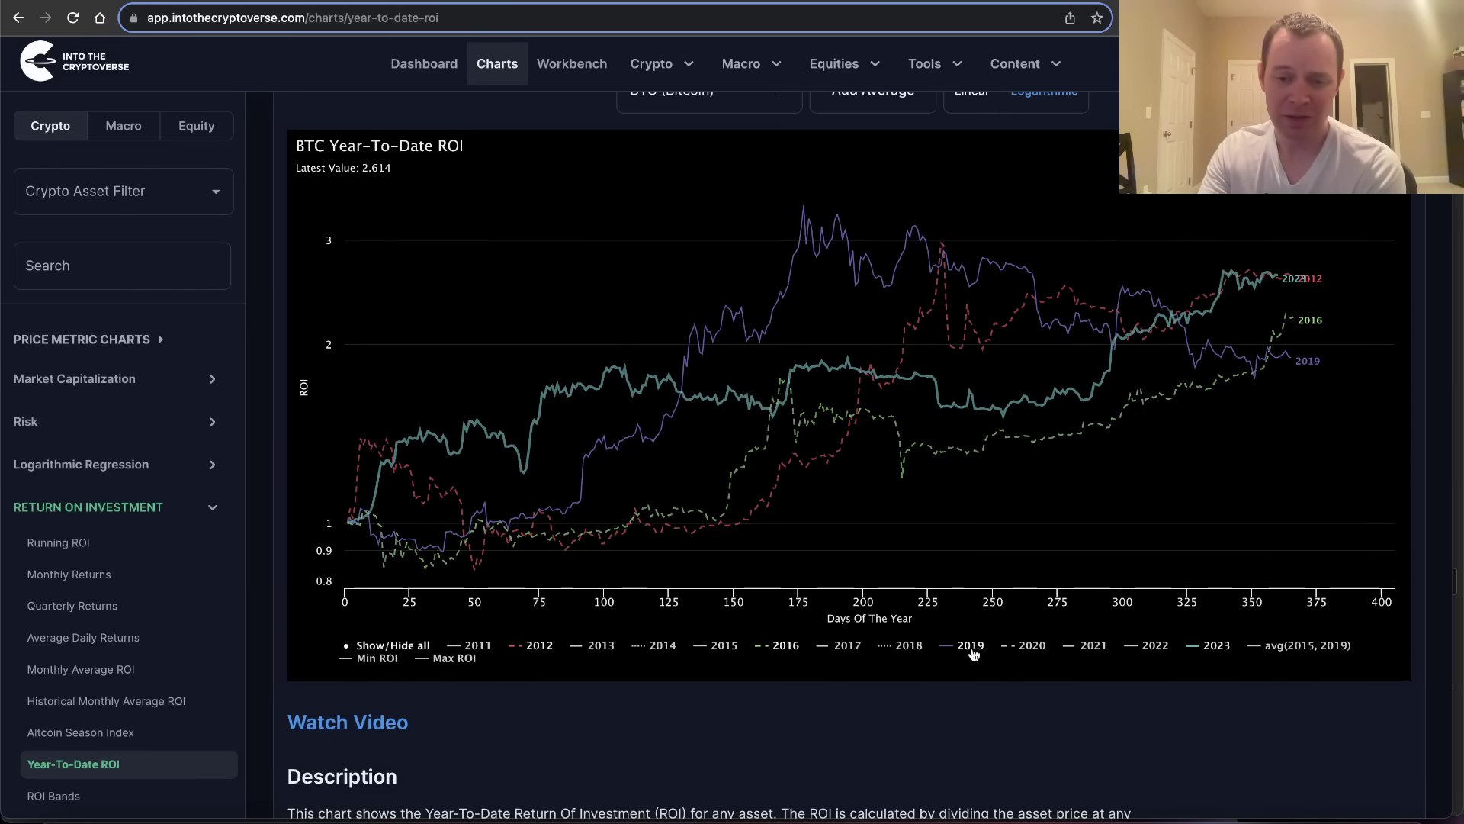
pyautogui.click(1033, 651)
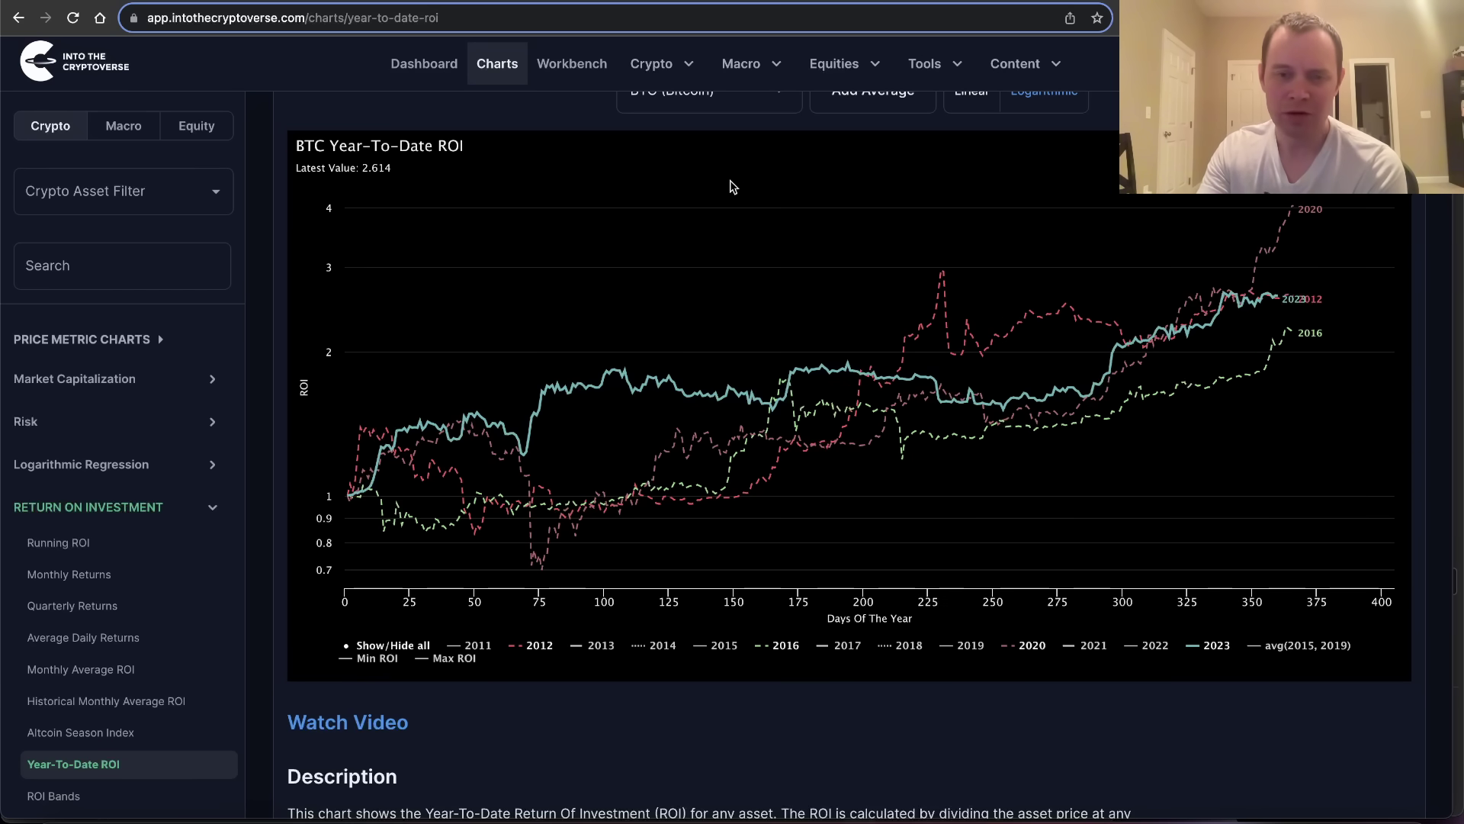
# Step: Add the pre-configured Election Years average (2012, 2016, 2020) to the year-to-date ROI chart
pyautogui.scroll(1, 762, 229)
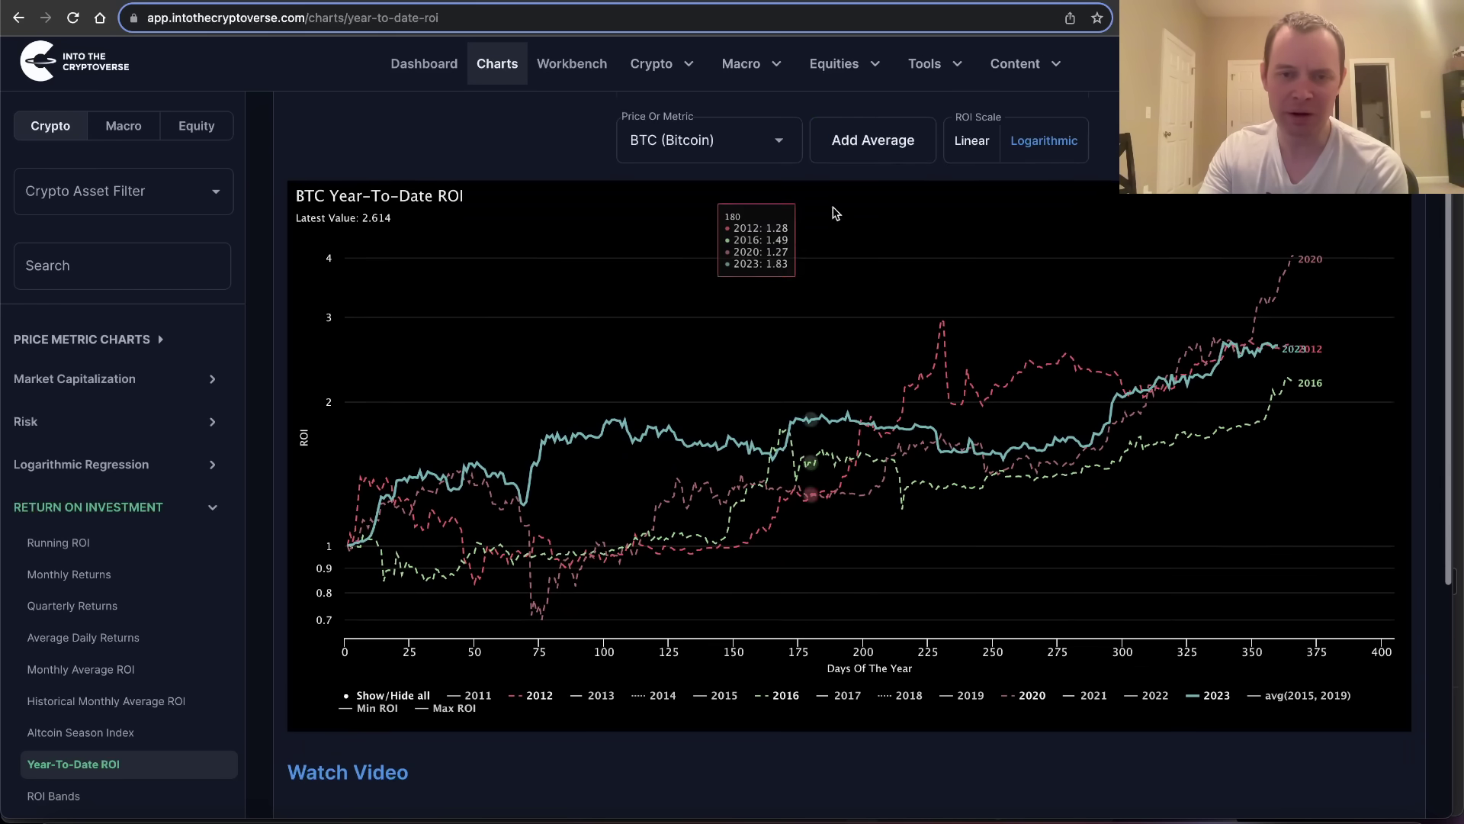
pyautogui.click(874, 142)
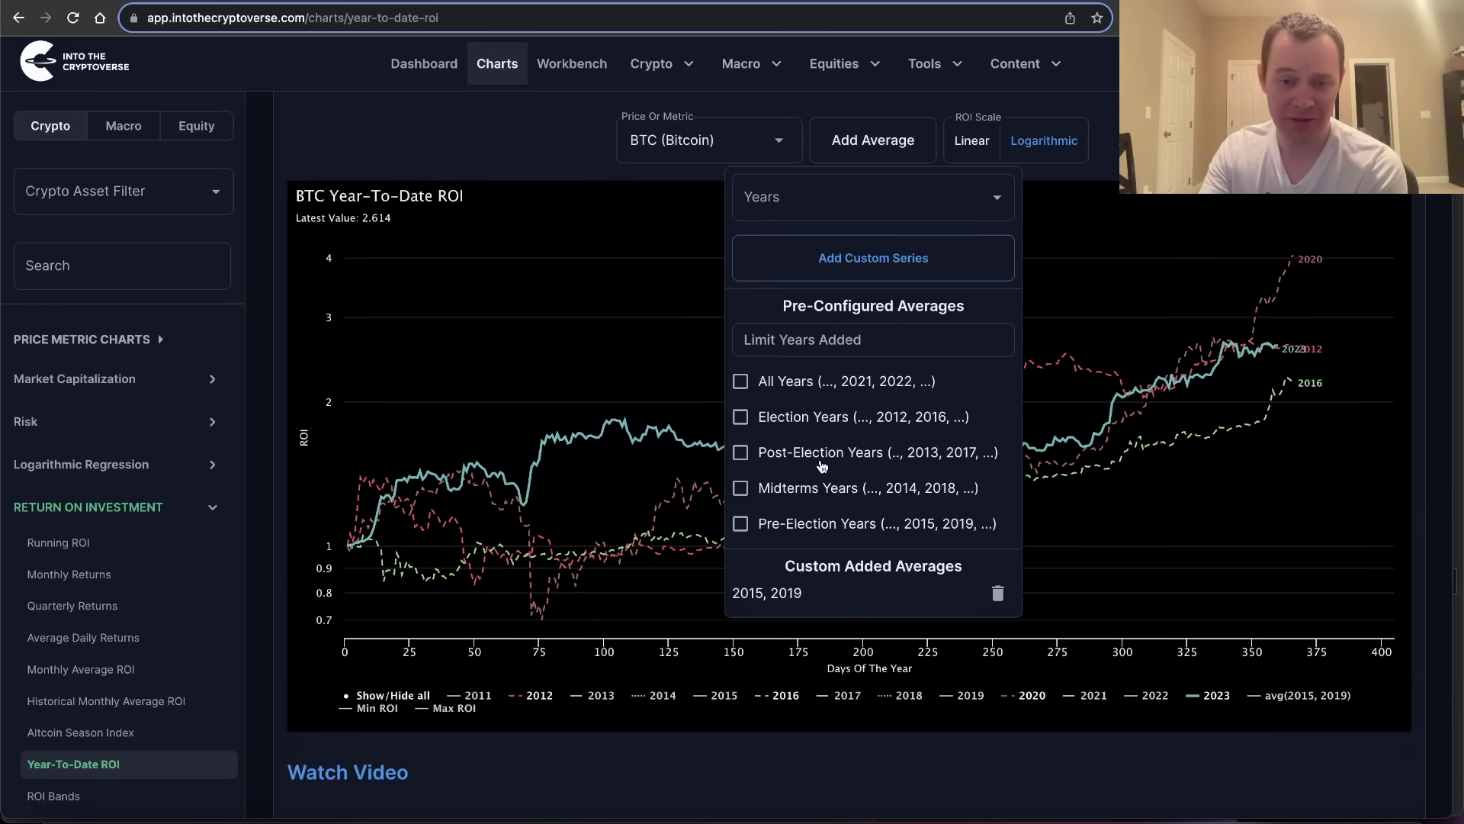
pyautogui.click(793, 417)
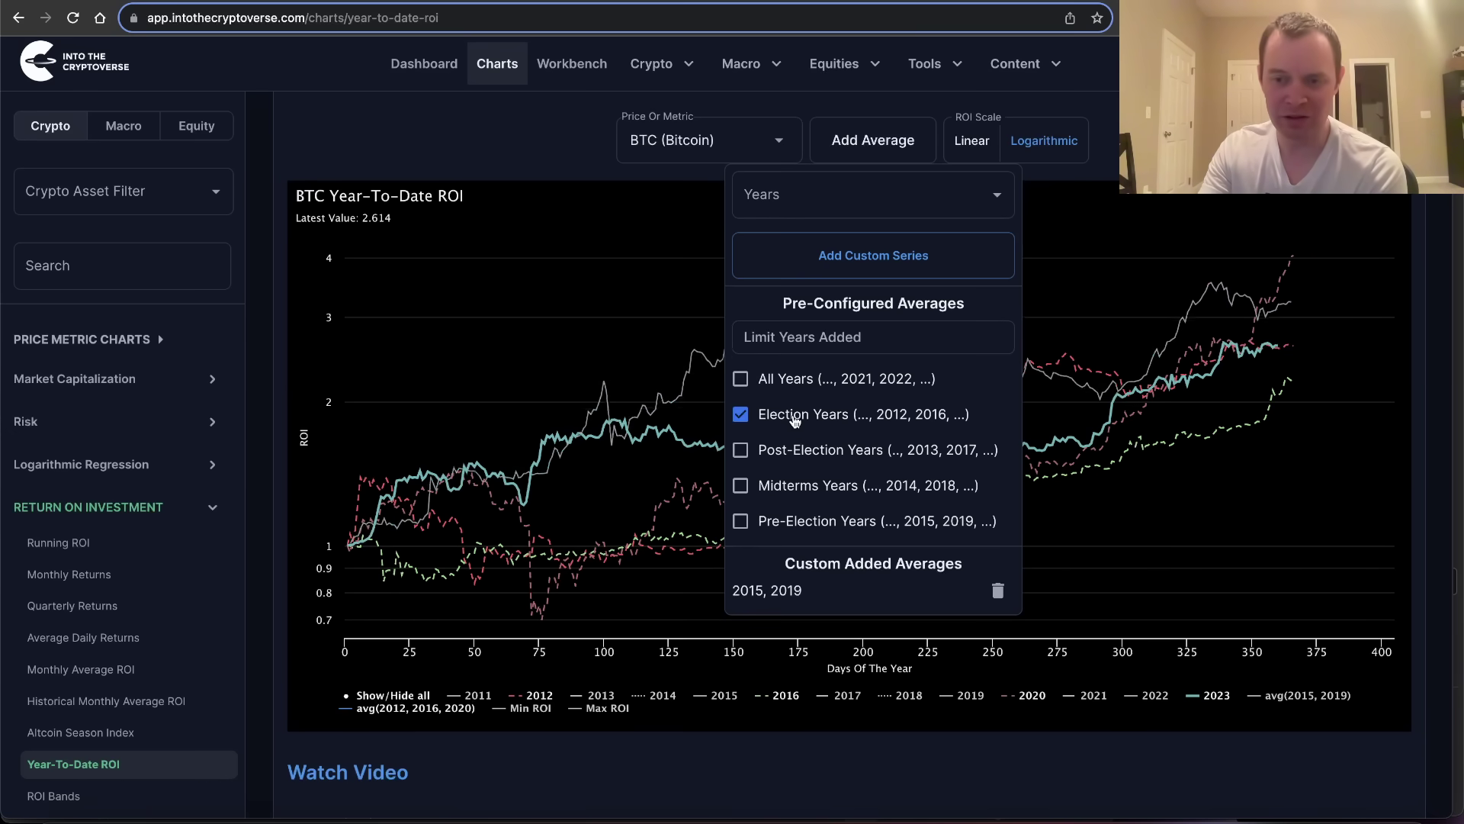
pyautogui.click(1199, 469)
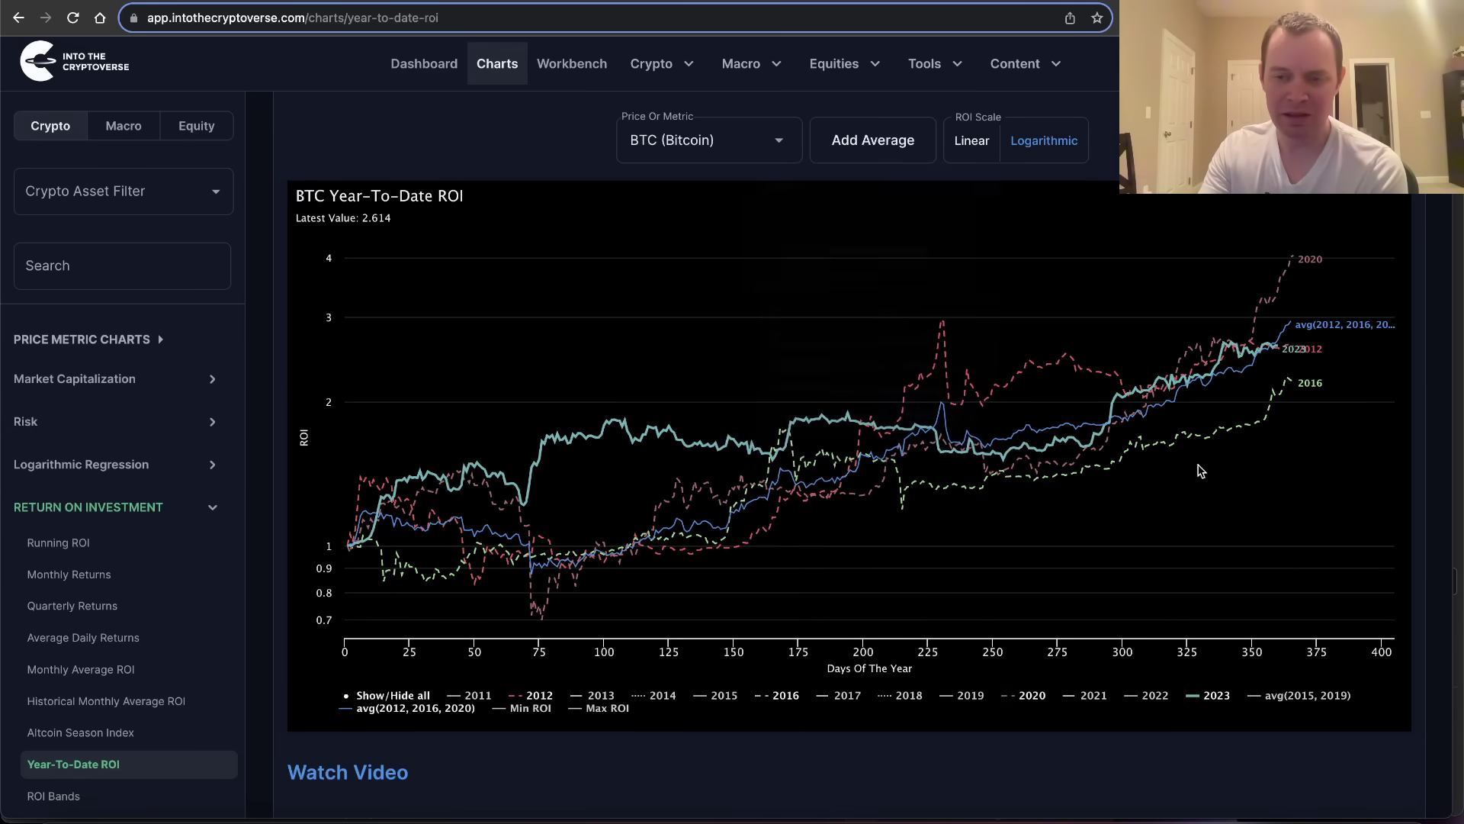
# Step: Hide the individual 2016, 2020 and 2012 series, leaving only 2023 and the election-year average plotted
pyautogui.scroll(-1, 1059, 614)
pyautogui.click(785, 655)
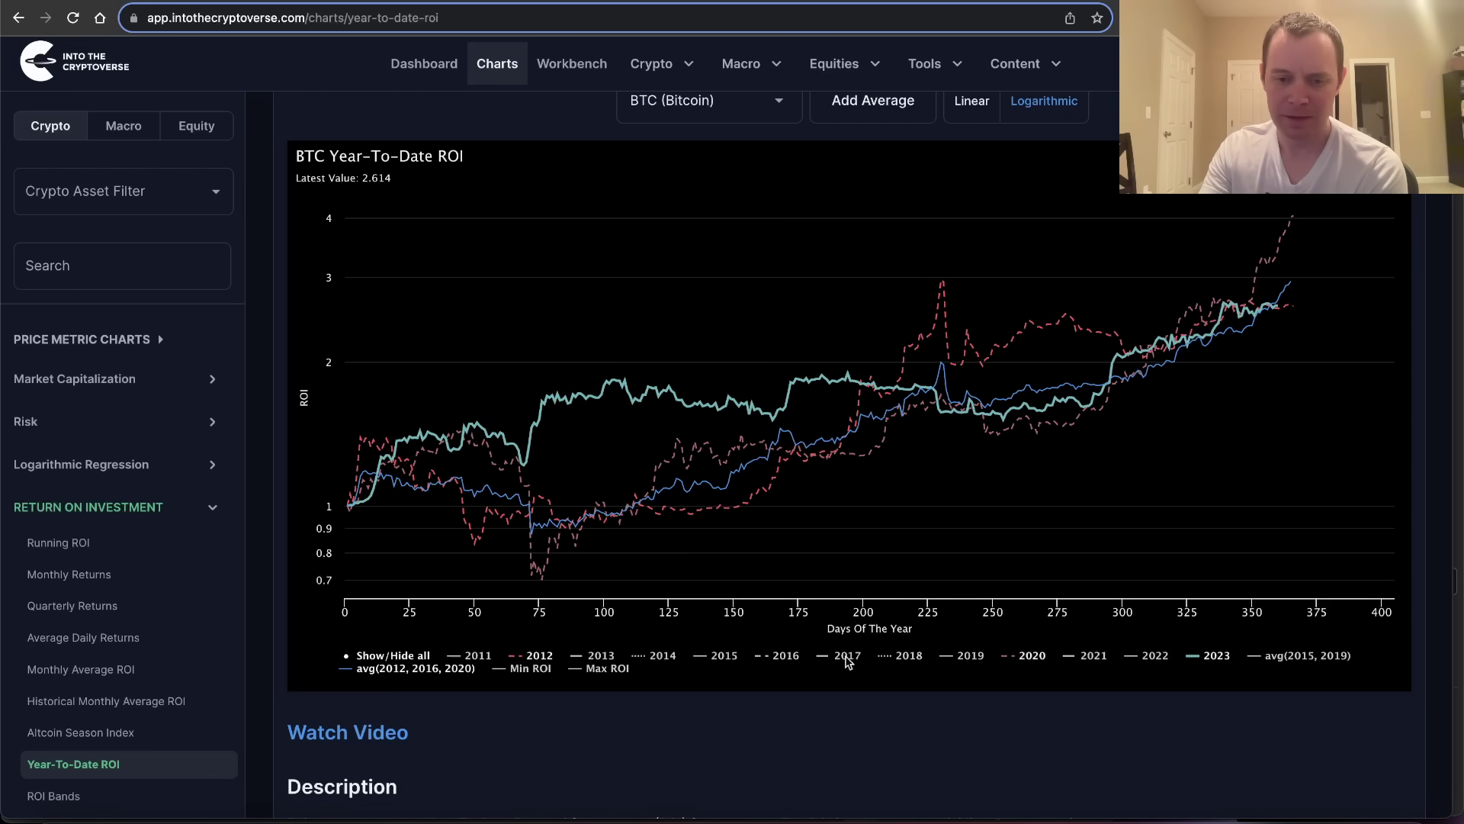
pyautogui.click(1056, 655)
pyautogui.click(537, 655)
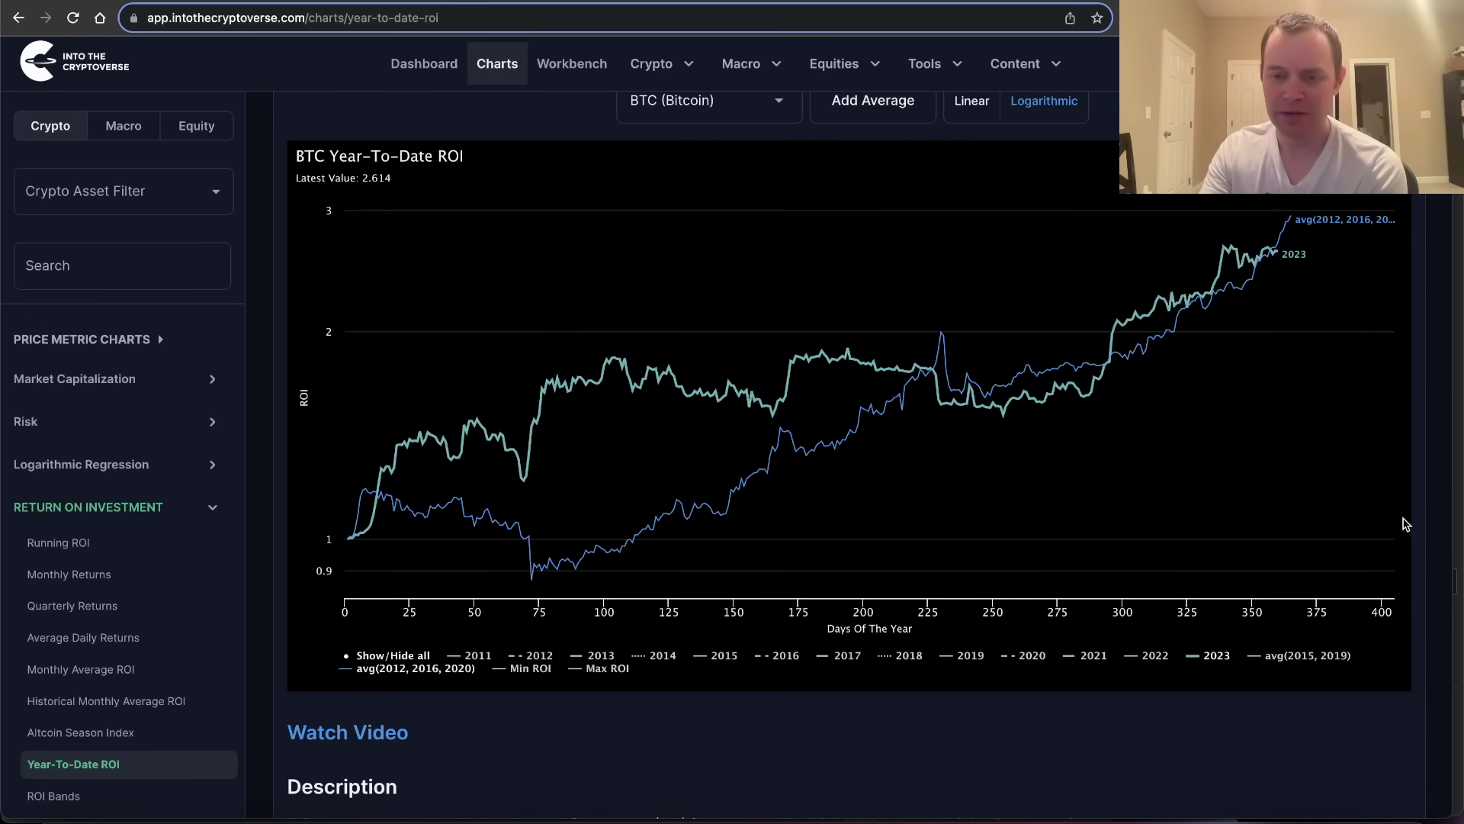
# Step: Examine the year-end stretch of the 2023 and election-year average curves up close, and restore the full-year range
pyautogui.moveTo(1248, 325)
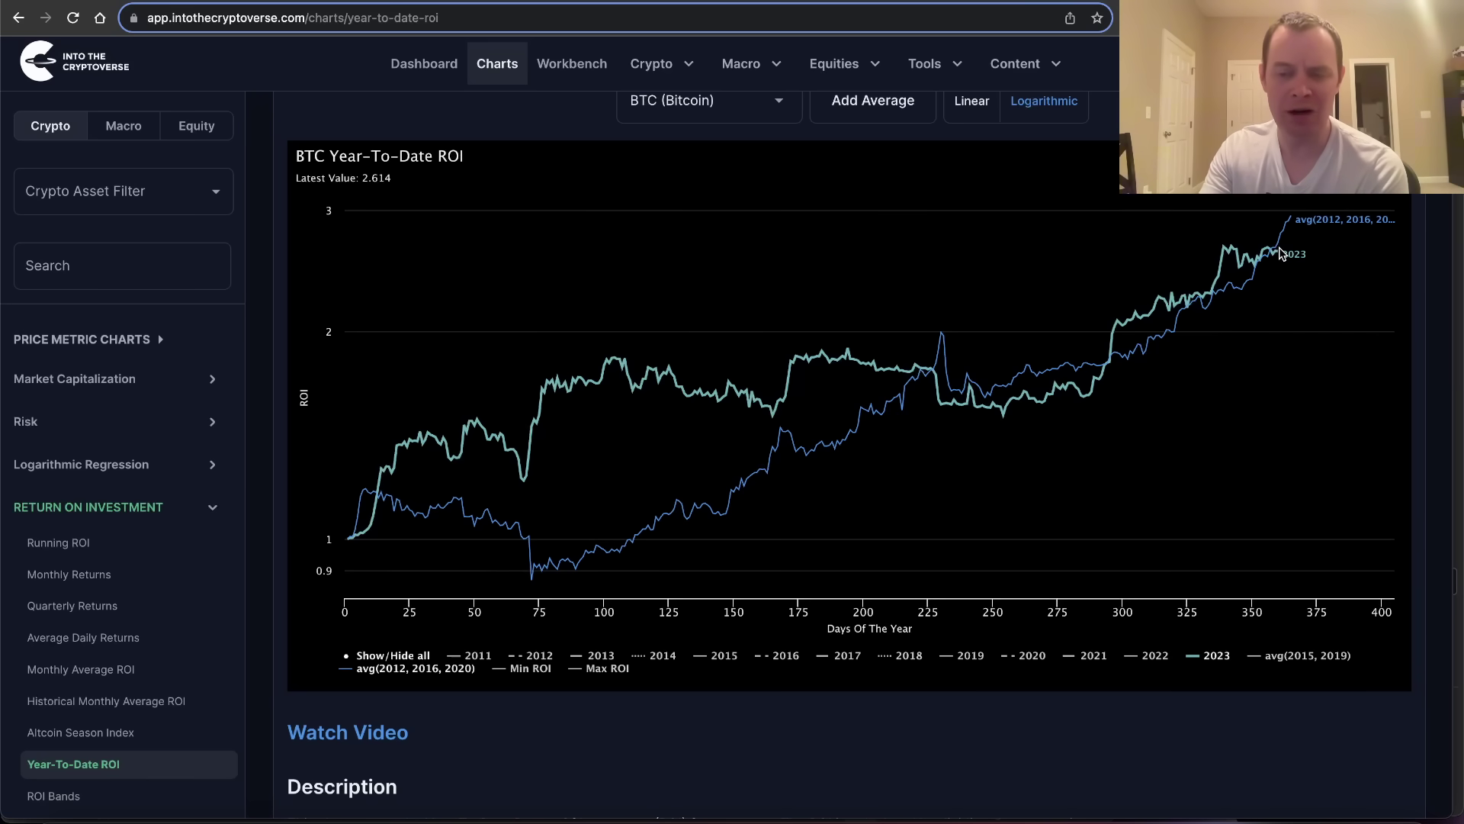
pyautogui.moveTo(1212, 259); pyautogui.dragTo(1348, 265)
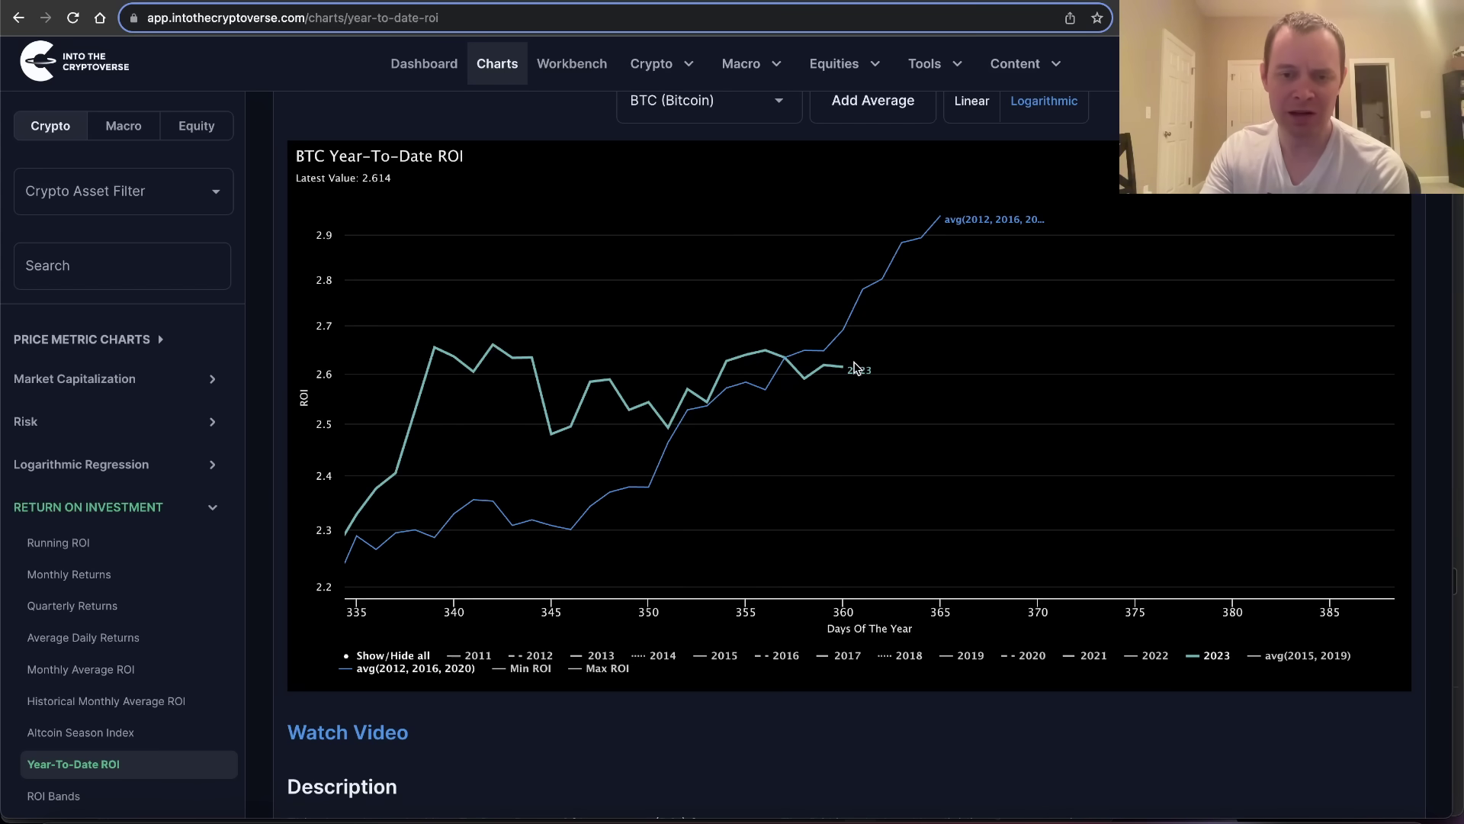
pyautogui.doubleClick(816, 372)
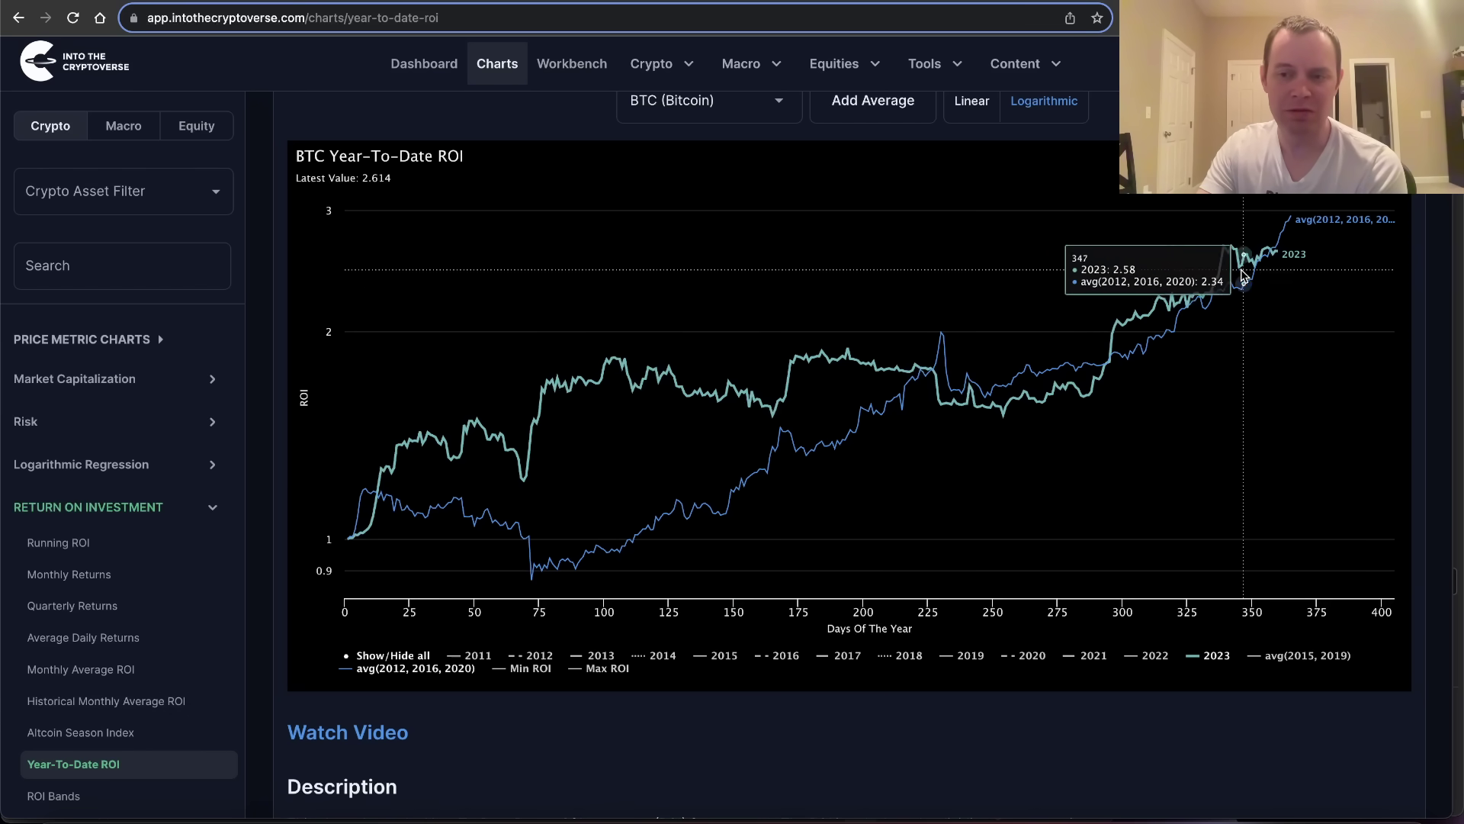
pyautogui.moveTo(1237, 210); pyautogui.dragTo(1365, 292)
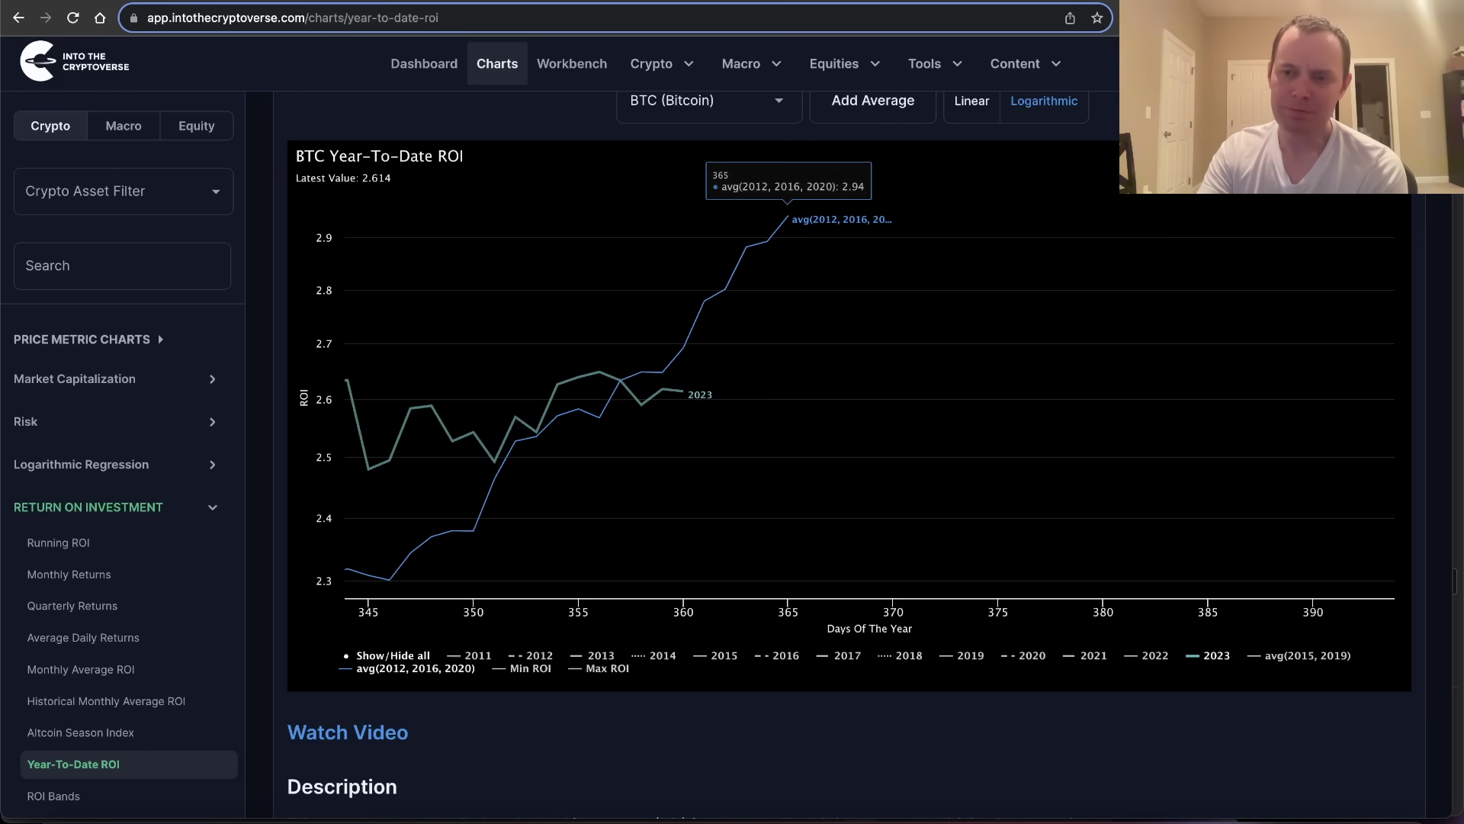
pyautogui.doubleClick(793, 272)
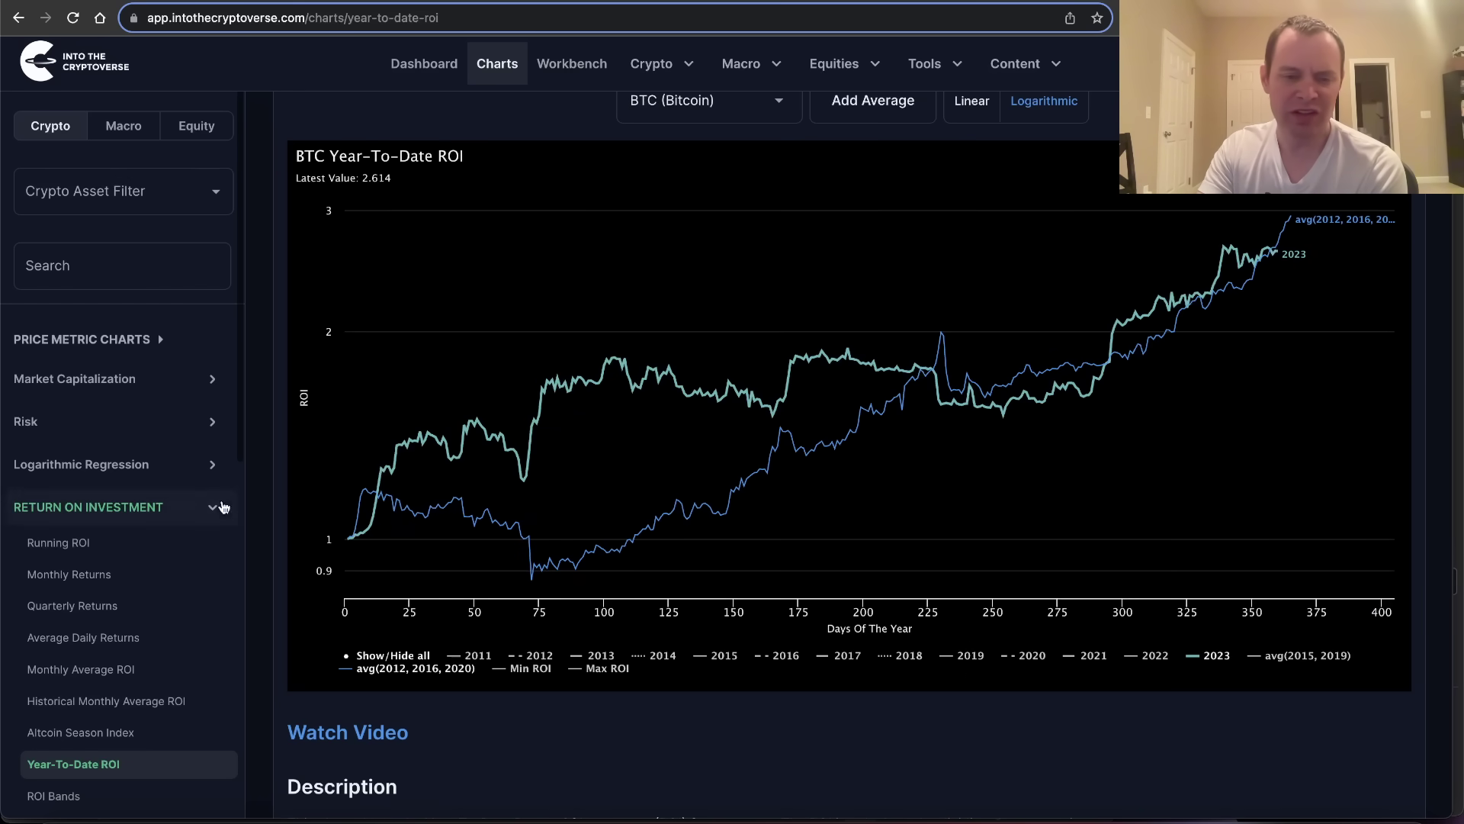
pyautogui.moveTo(1229, 273)
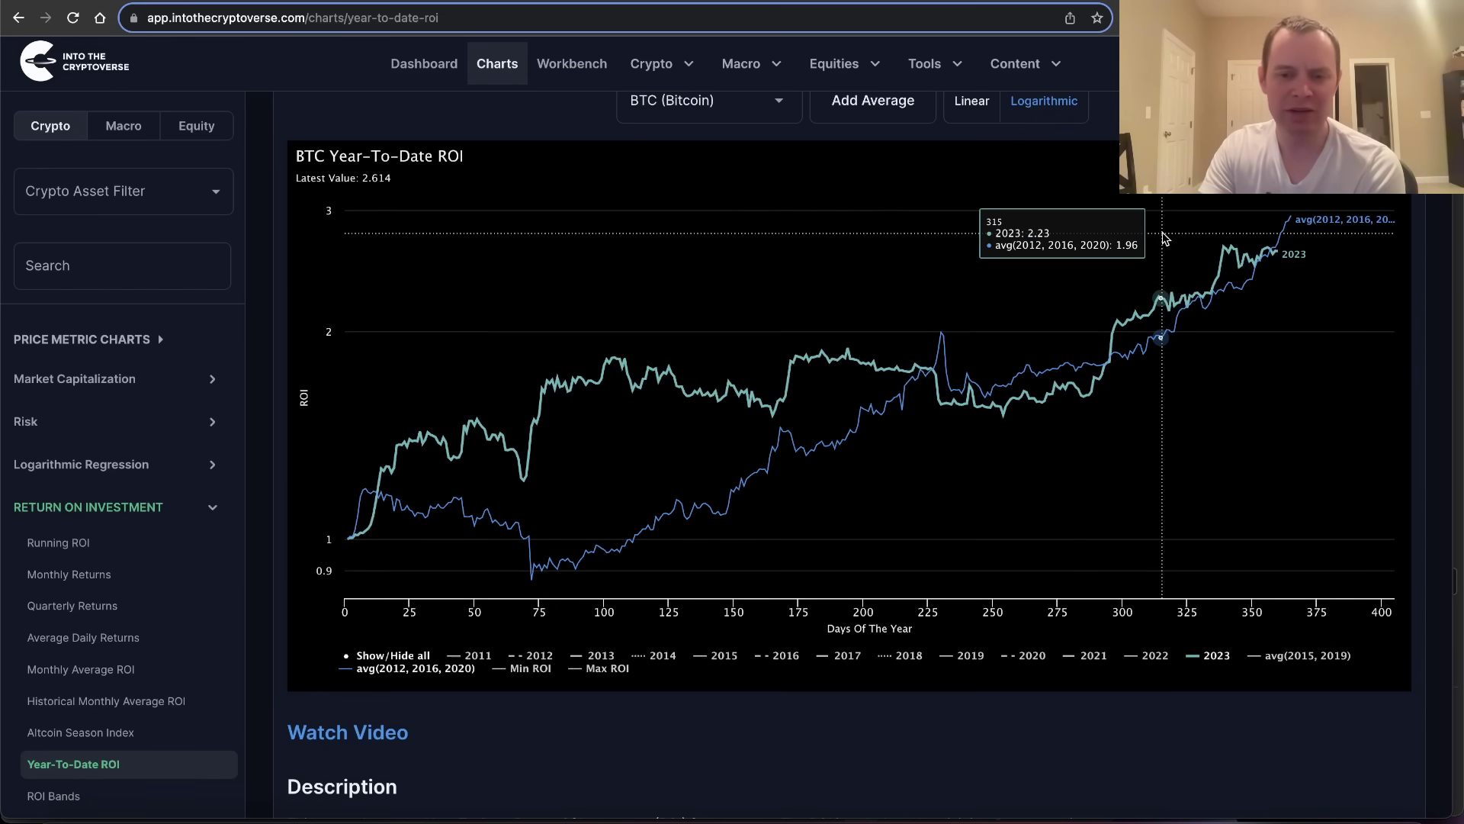
pyautogui.scroll(1, 1165, 237)
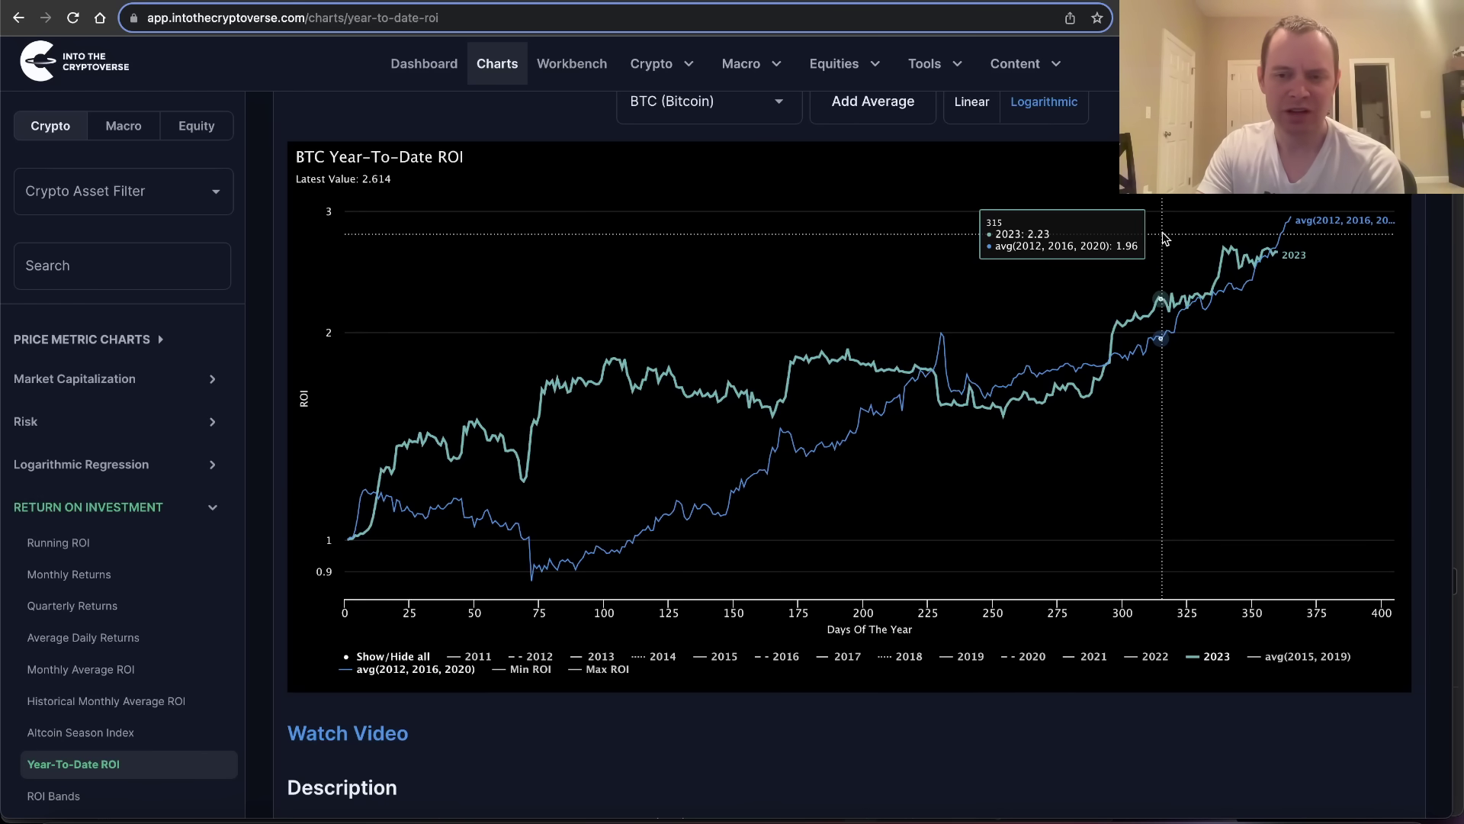
pyautogui.scroll(-1, 1060, 328)
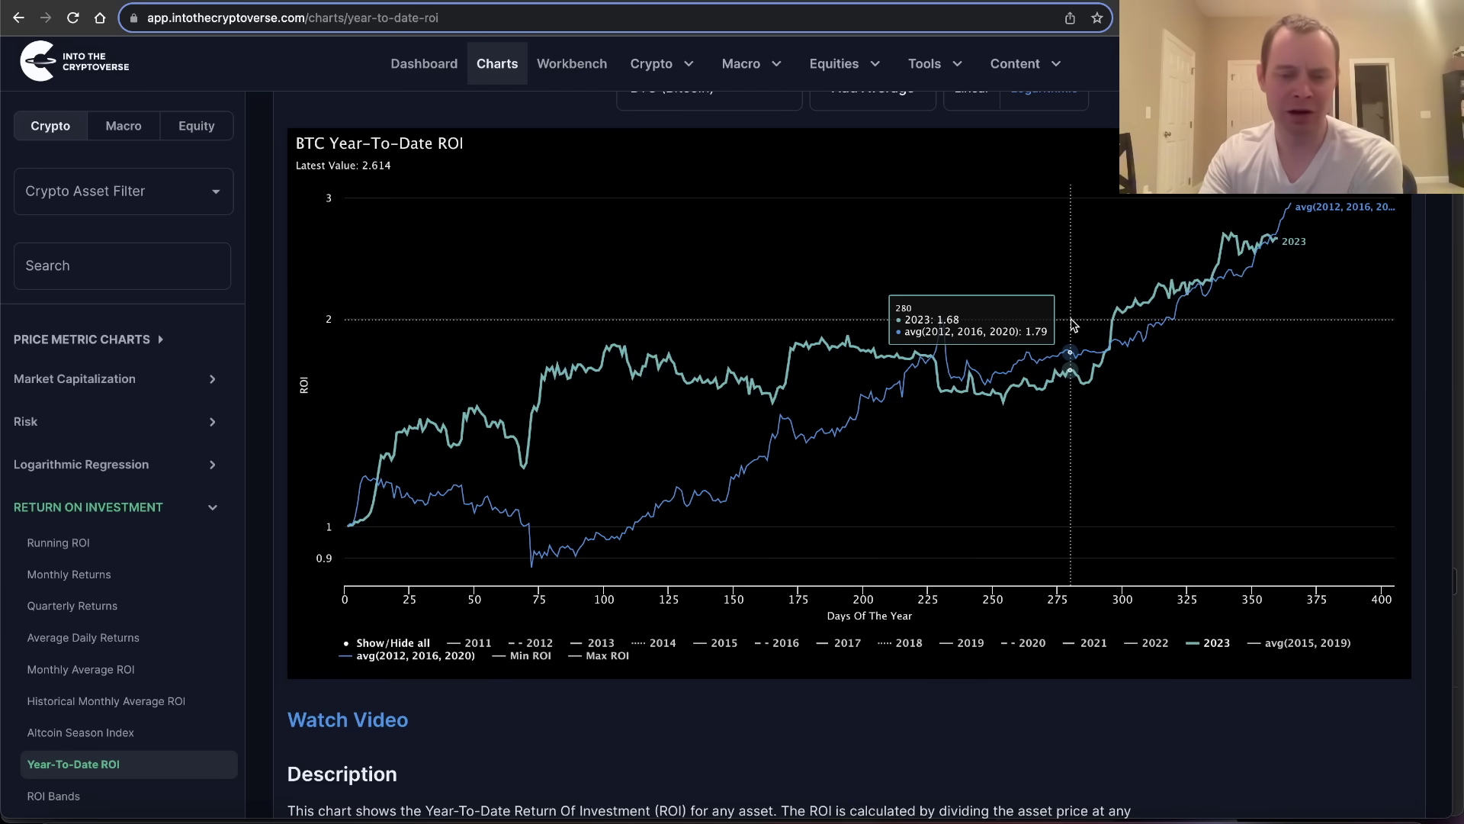
pyautogui.scroll(3, 1072, 325)
pyautogui.scroll(-1, 1144, 397)
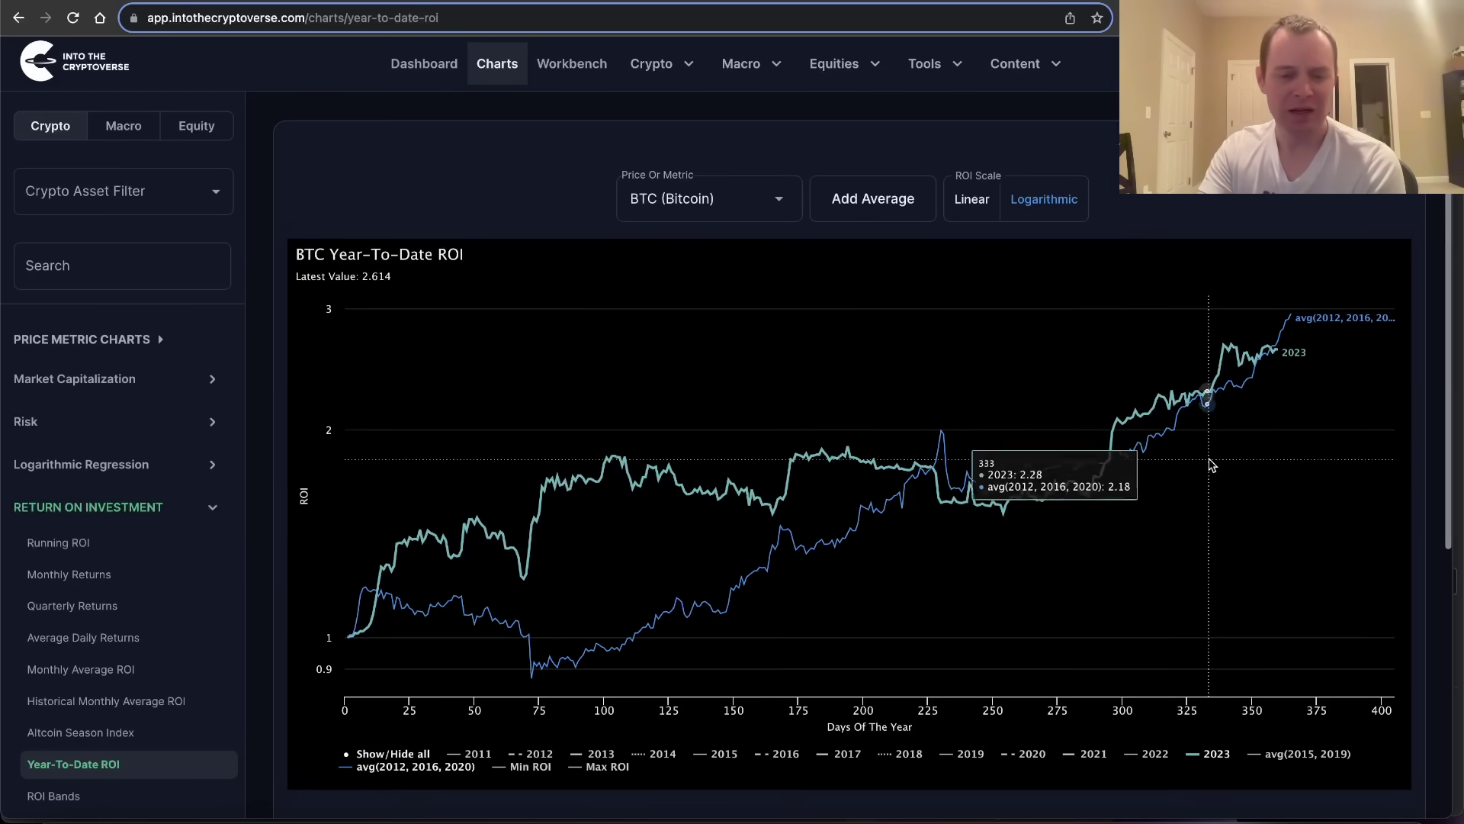